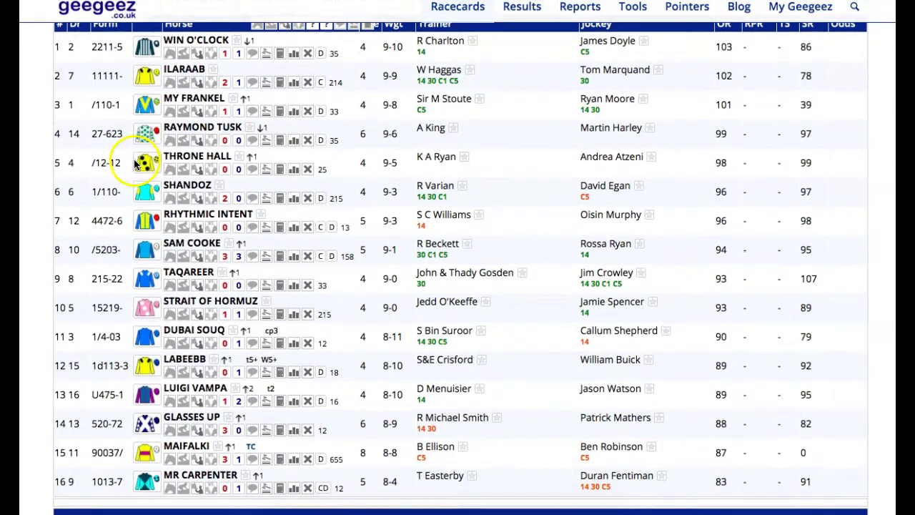
# - Check Shandoz's recent UK/Irish runs and overall form in the racecard, and collapse the details
pyautogui.click(169, 198)
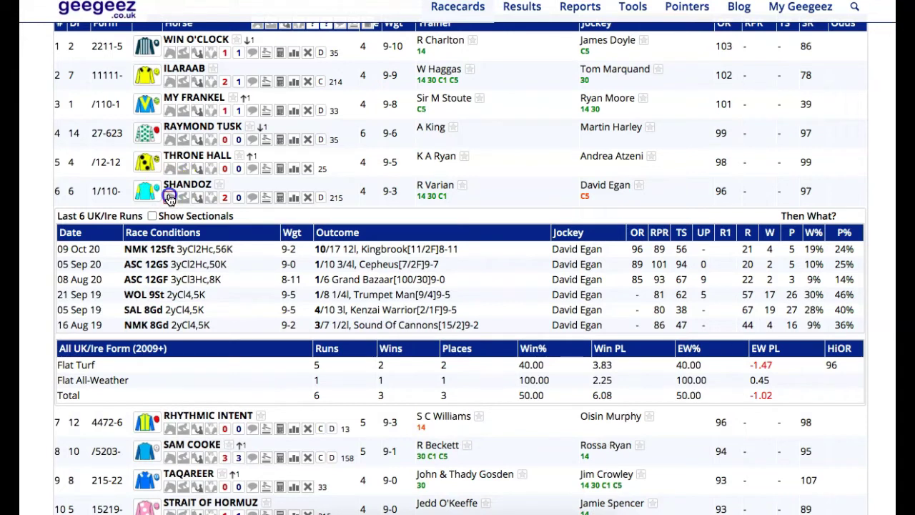
pyautogui.click(169, 198)
pyautogui.scroll(-1, 95, 206)
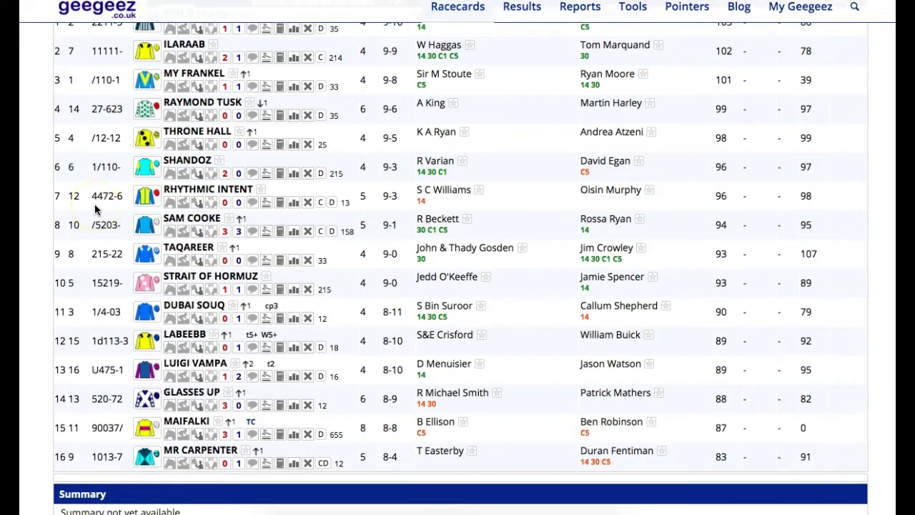
# - Look over the form figures, ages, weights and days since last run for the 13:40 runners
pyautogui.scroll(1, 94, 214)
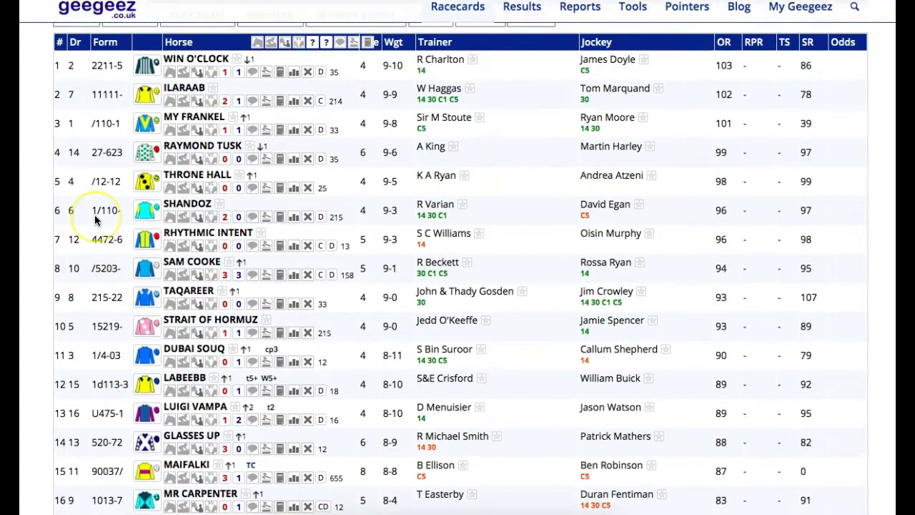
pyautogui.scroll(-1, 132, 290)
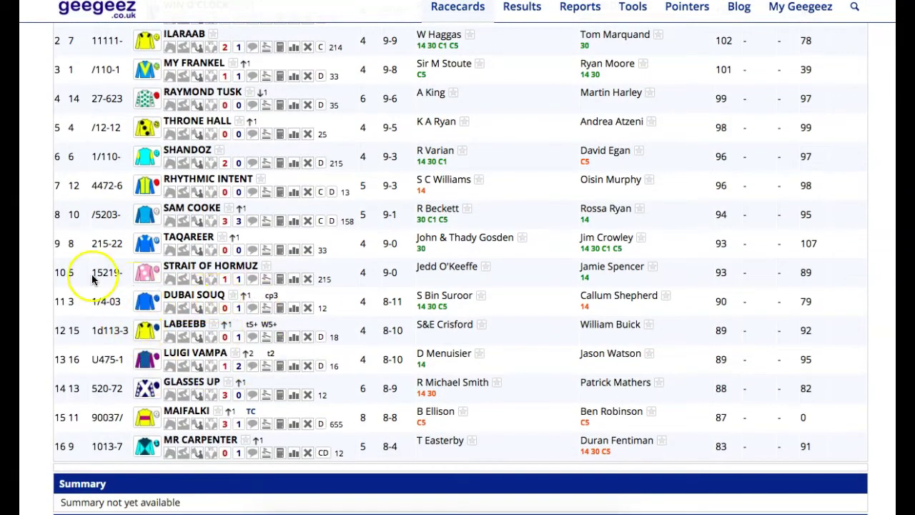
pyautogui.scroll(1, 92, 279)
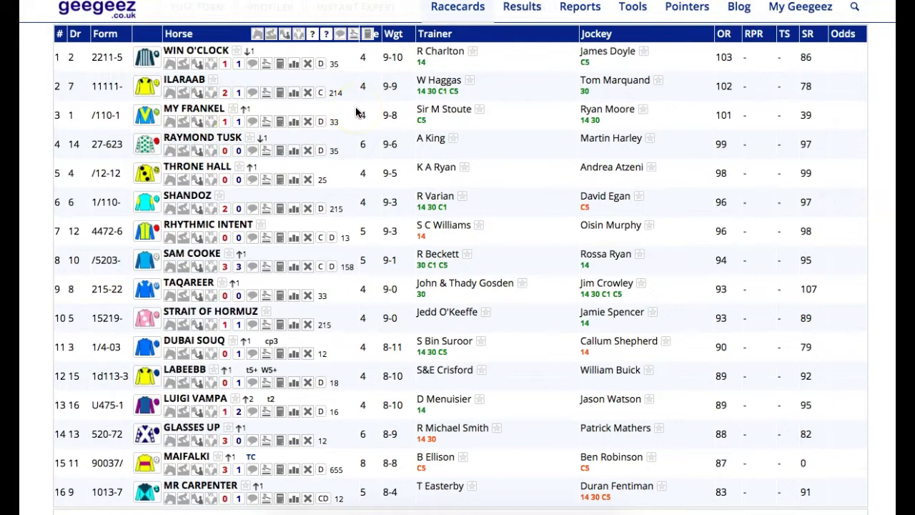
pyautogui.scroll(-1, 536, 192)
pyautogui.scroll(1, 536, 191)
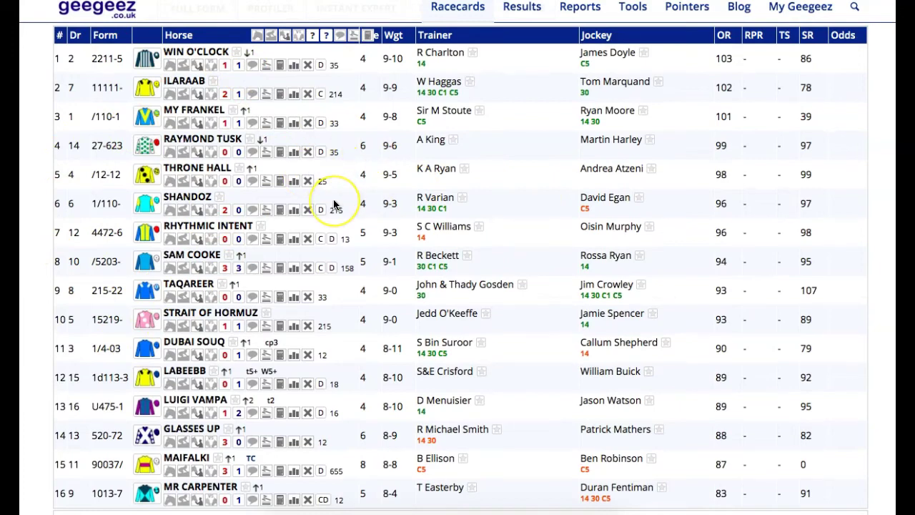
pyautogui.scroll(1, 333, 205)
pyautogui.scroll(-1, 333, 204)
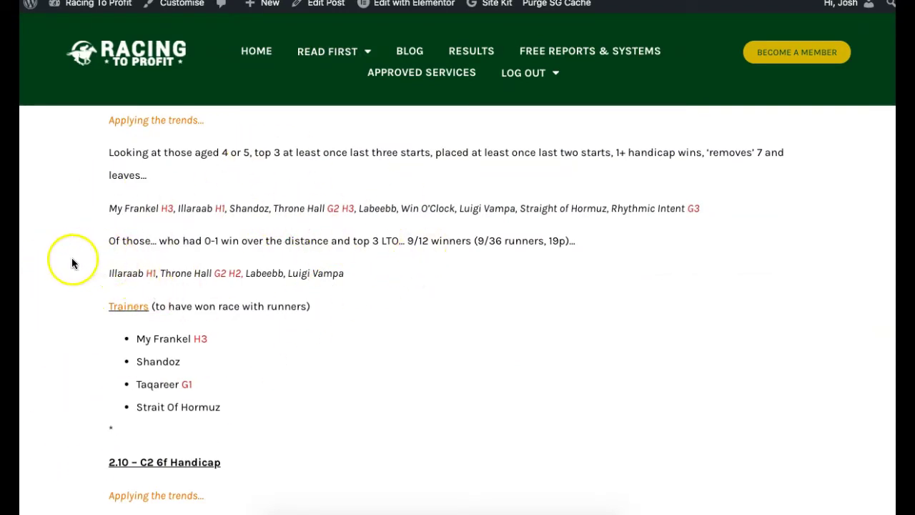
# - Switch to the Racing To Profit post and read the trends shortlists for the 1.40 Jorvik Handicap and the 2.10 C2 6f Handicap
pyautogui.scroll(1, 57, 274)
pyautogui.scroll(2, 58, 274)
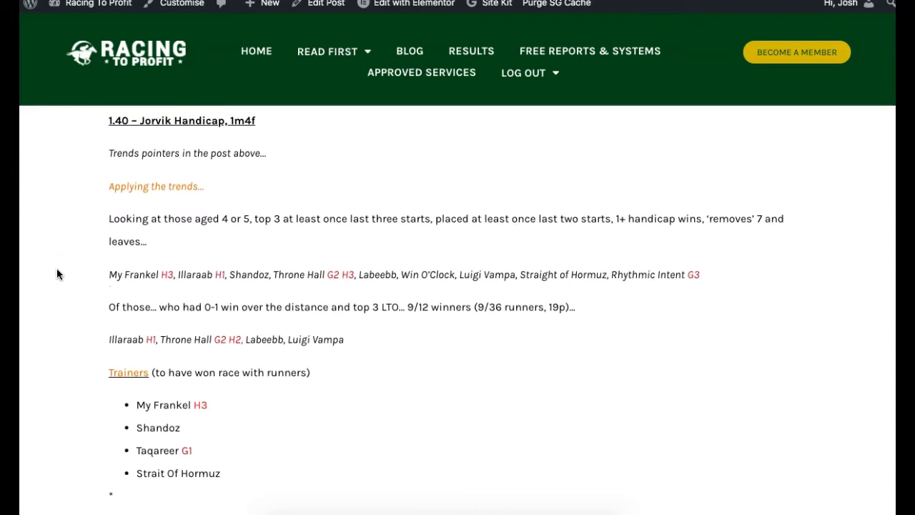
pyautogui.scroll(-1, 71, 286)
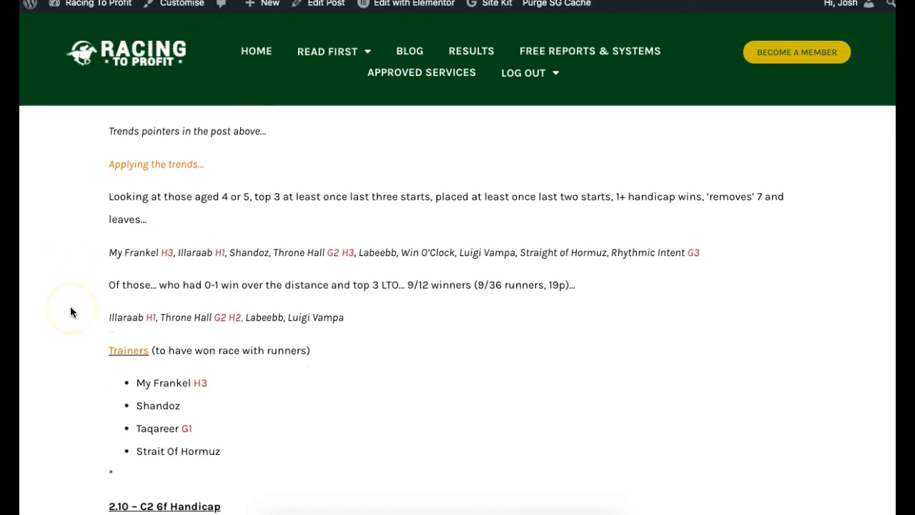
pyautogui.scroll(-2, 60, 307)
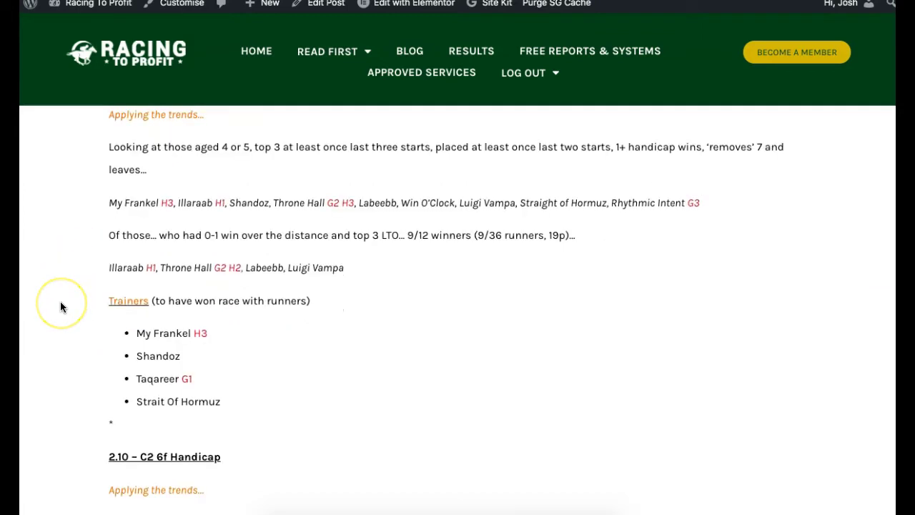
pyautogui.scroll(-2, 61, 306)
pyautogui.scroll(-3, 61, 306)
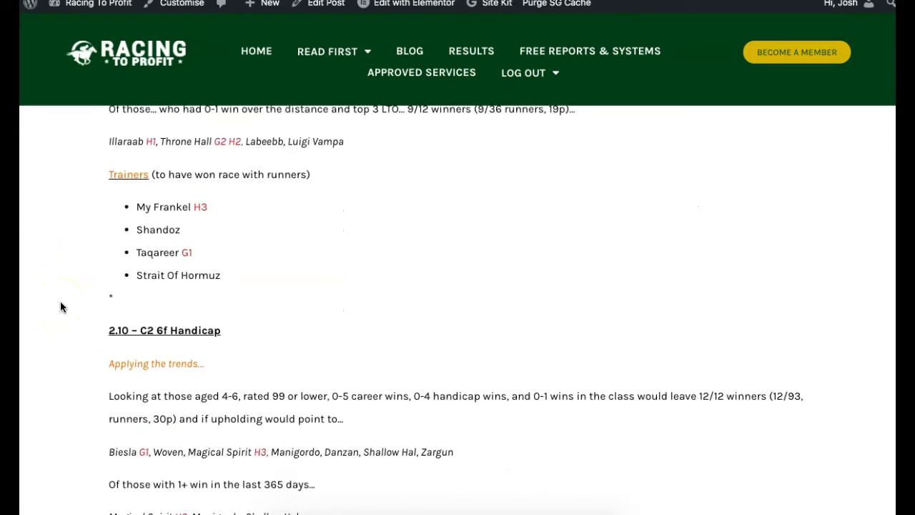
pyautogui.scroll(-1, 60, 307)
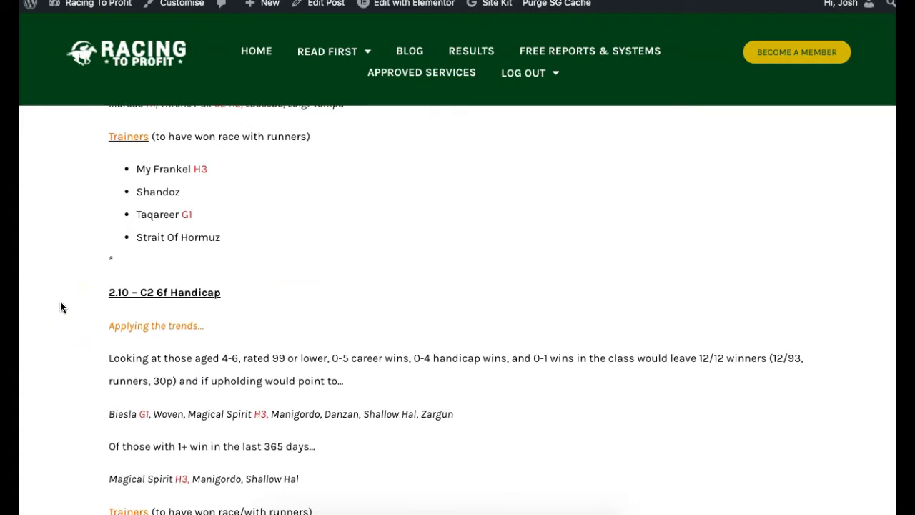
pyautogui.scroll(-3, 60, 307)
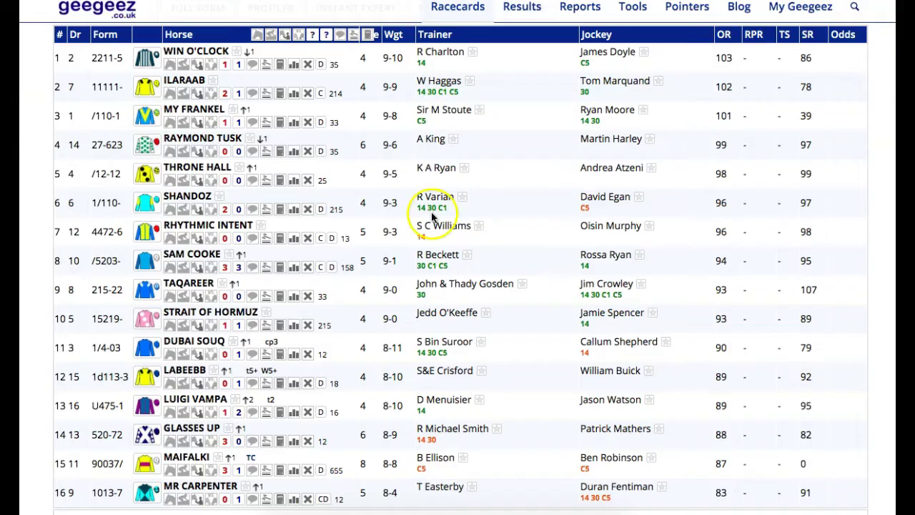
# - Return to the geegeez racecards, open the 14:10 York race and look over its runners
pyautogui.scroll(4, 435, 219)
pyautogui.scroll(-4, 665, 178)
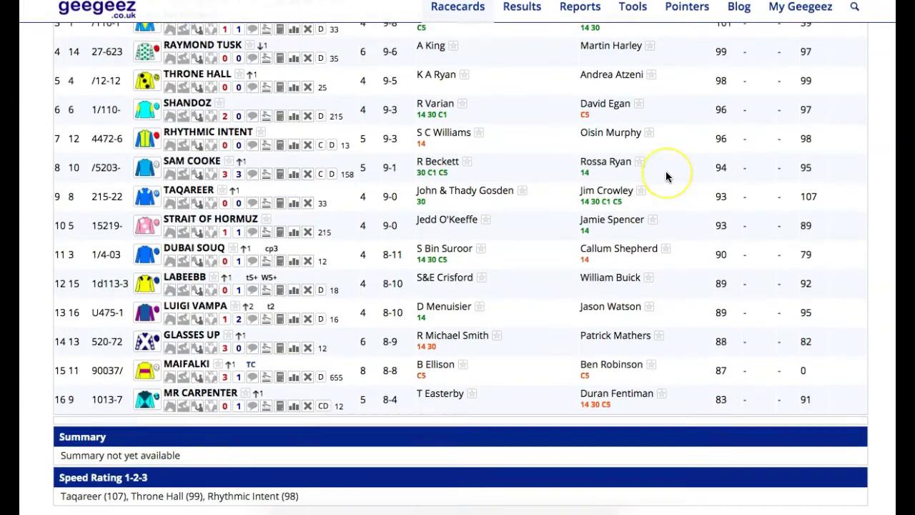
pyautogui.scroll(2, 666, 177)
pyautogui.scroll(-1, 566, 207)
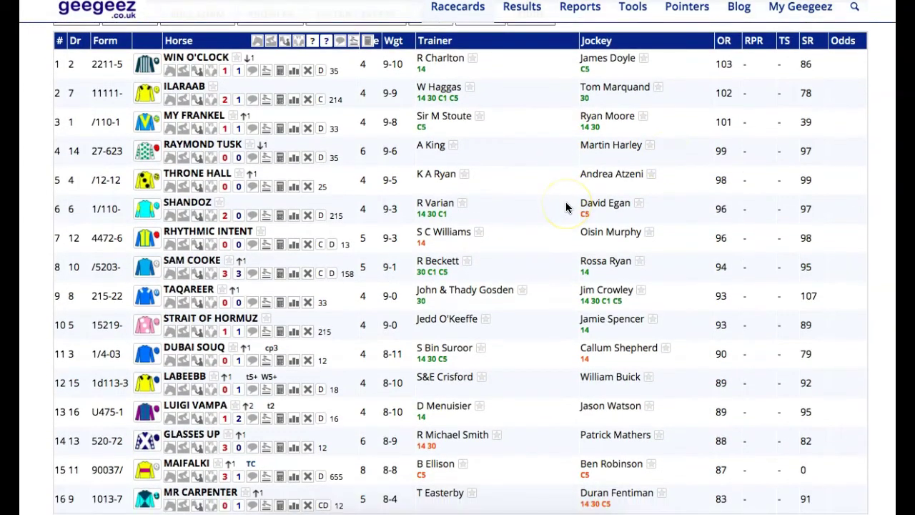
pyautogui.scroll(3, 560, 162)
pyautogui.click(691, 60)
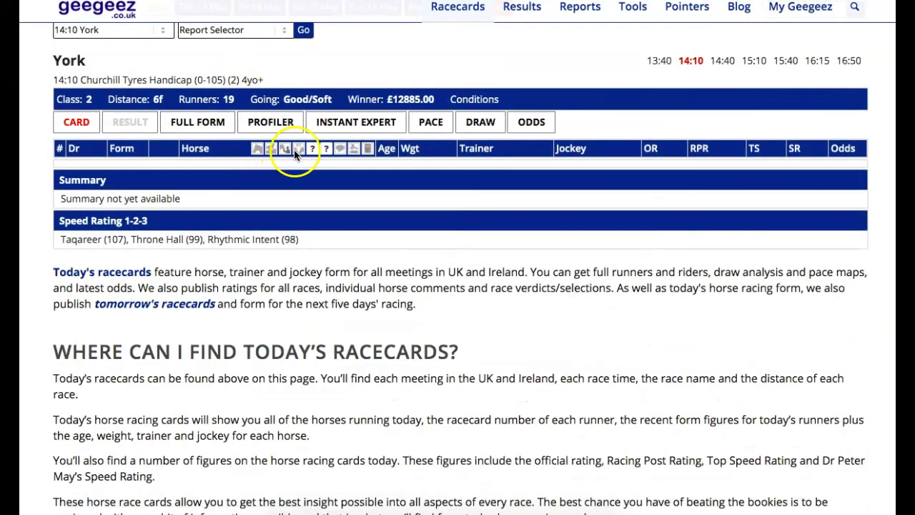
pyautogui.scroll(-4, 392, 93)
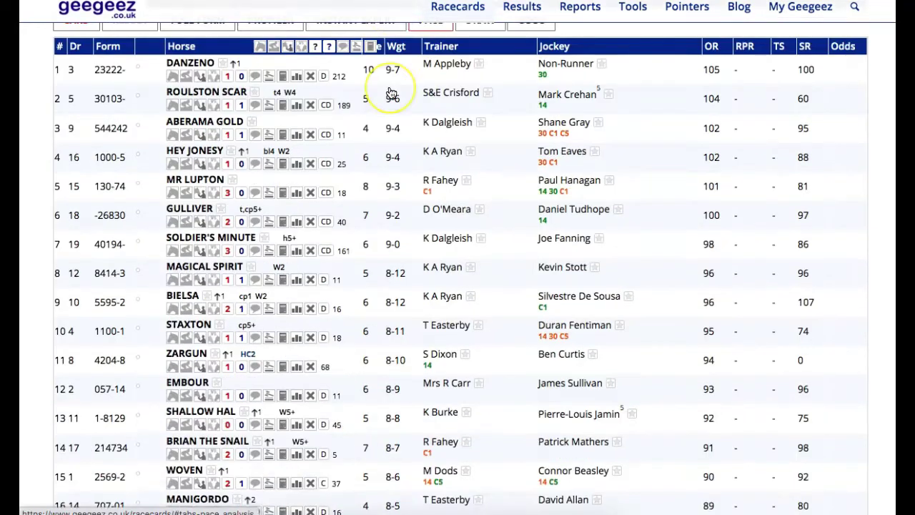
pyautogui.scroll(-3, 367, 180)
pyautogui.scroll(5, 367, 179)
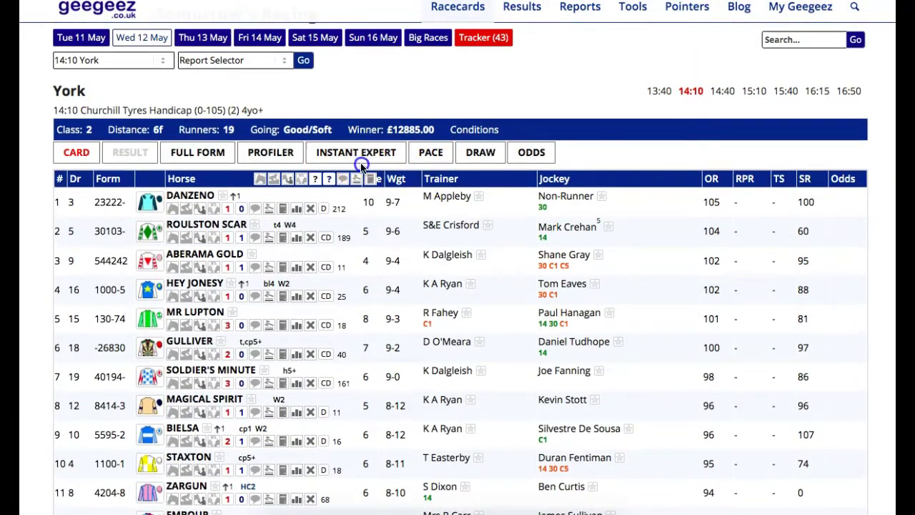
# - Open the Instant Expert analysis for the 14:10 York race and set the starting going to Good
pyautogui.click(352, 158)
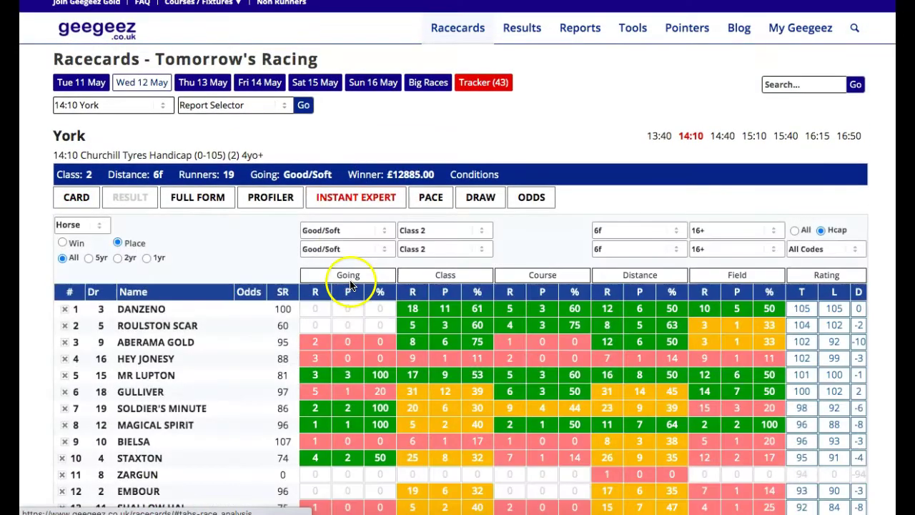
pyautogui.click(334, 236)
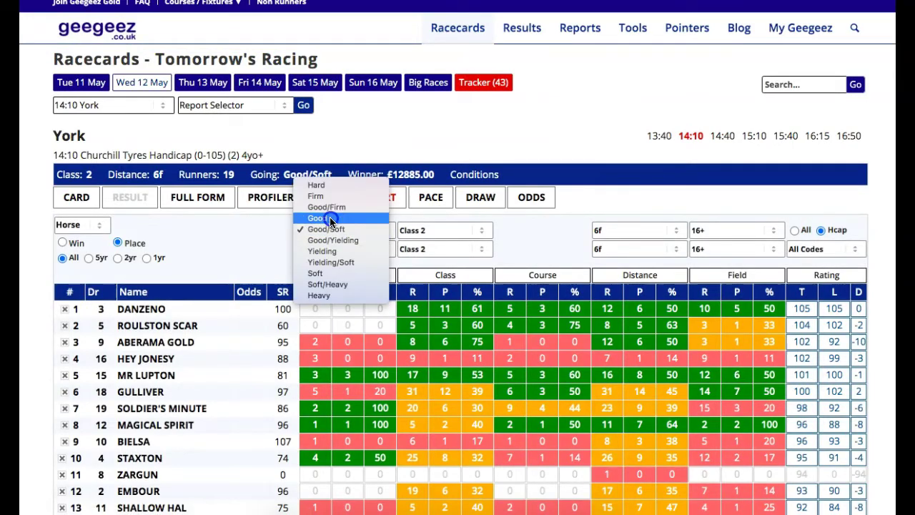
pyautogui.click(330, 217)
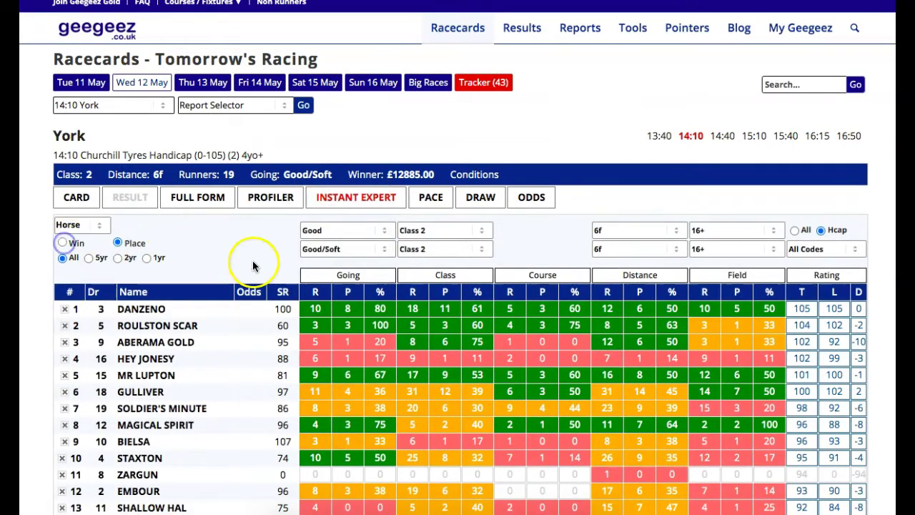
# - Show win records for the horses and restrict the race code to Flat
pyautogui.scroll(-2, 253, 266)
pyautogui.click(836, 104)
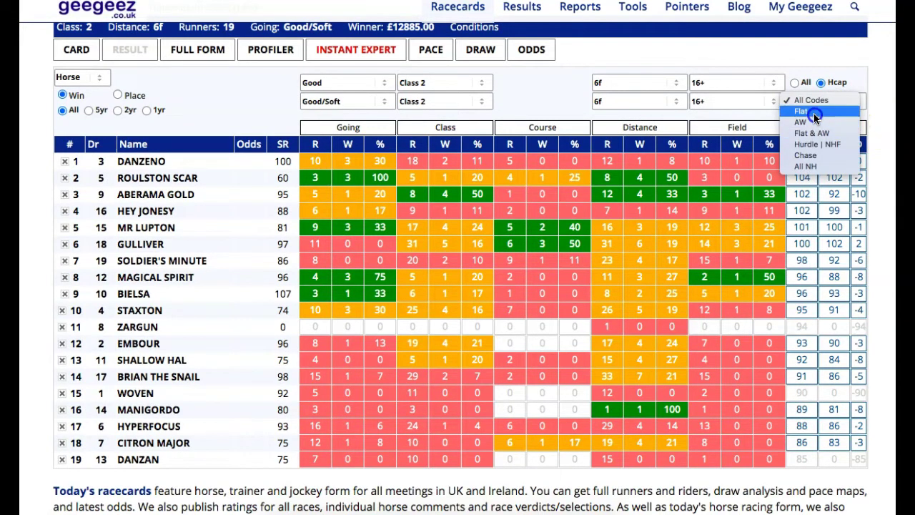
pyautogui.click(812, 101)
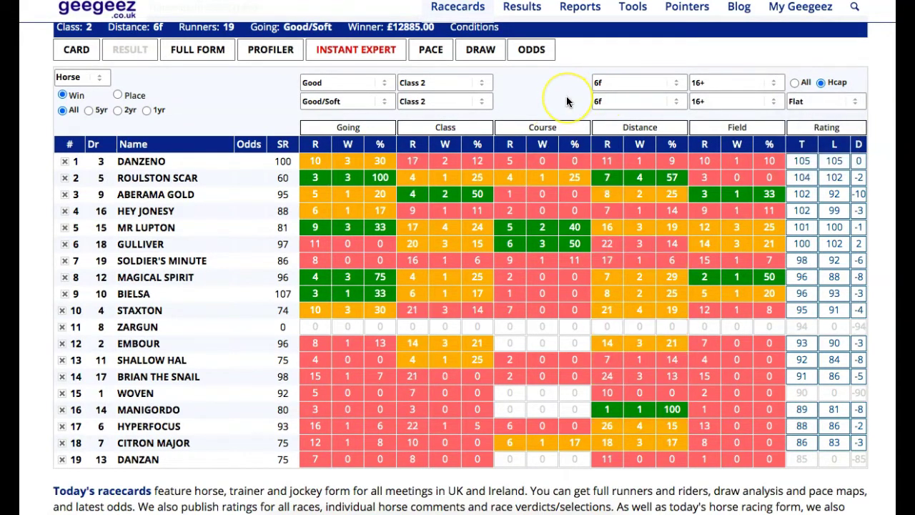
# - Compare the runners' win records across all races with their handicap-only records, finishing with the handicap filter selected
pyautogui.click(795, 82)
pyautogui.scroll(1, 297, 133)
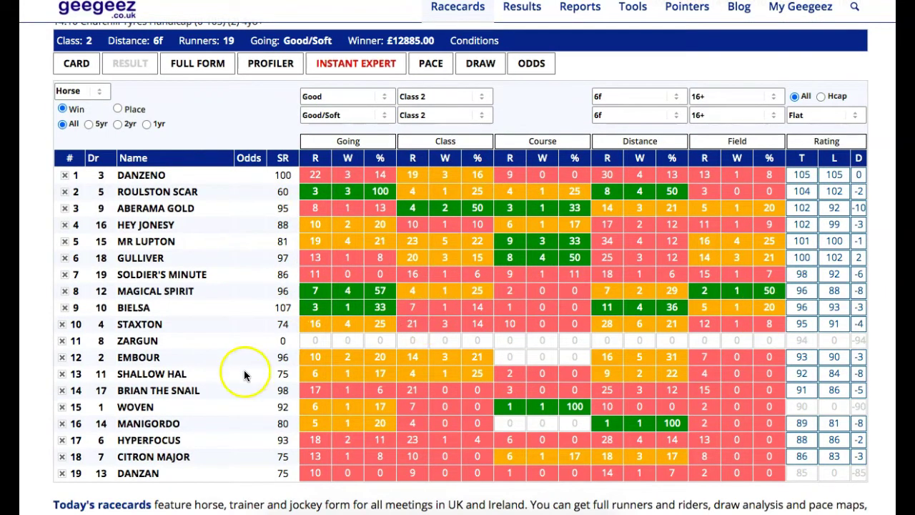
pyautogui.scroll(1, 250, 347)
pyautogui.scroll(-1, 249, 348)
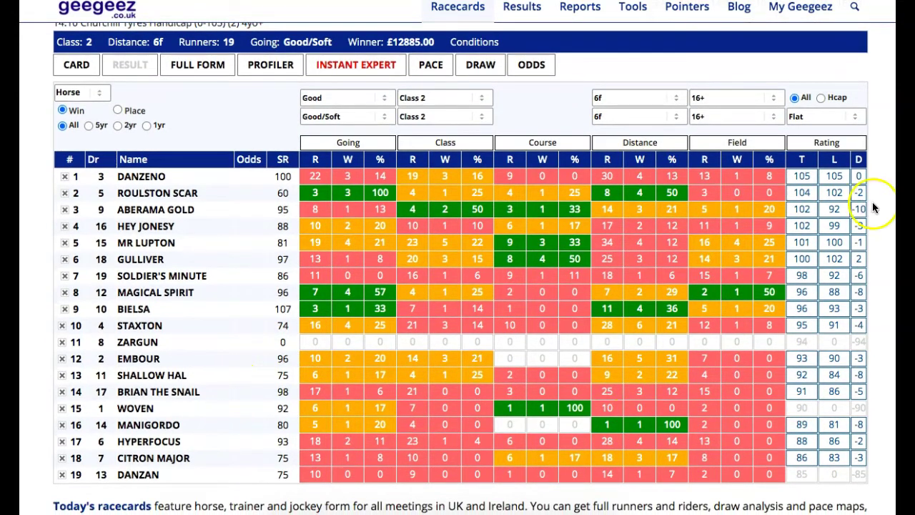
pyautogui.scroll(1, 875, 205)
pyautogui.scroll(-1, 862, 286)
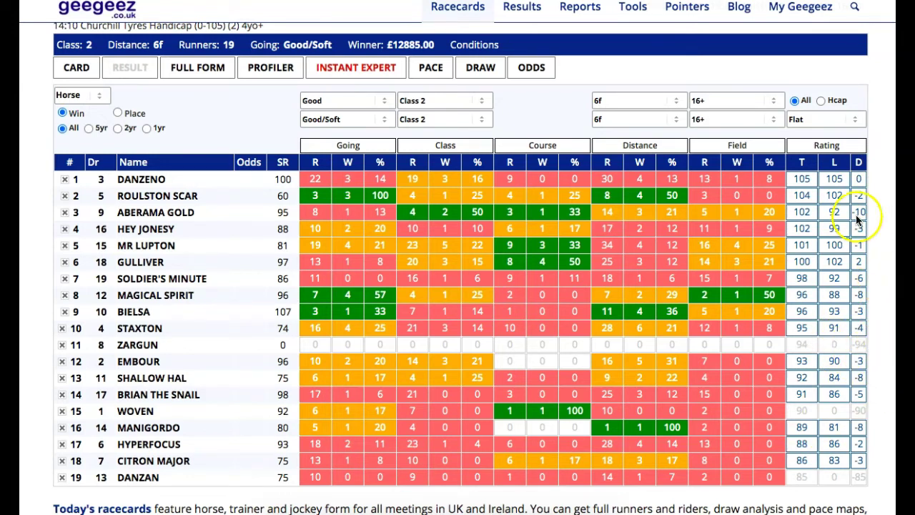
pyautogui.click(820, 100)
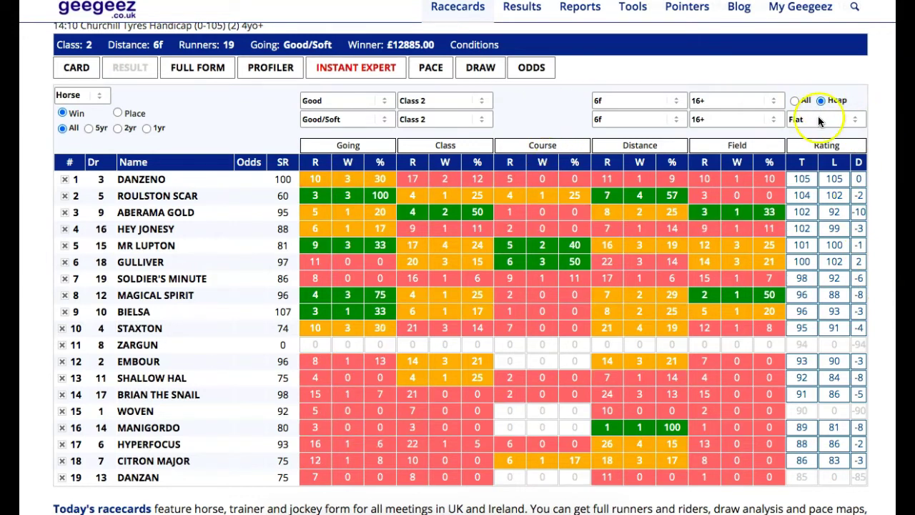
pyautogui.scroll(-1, 540, 90)
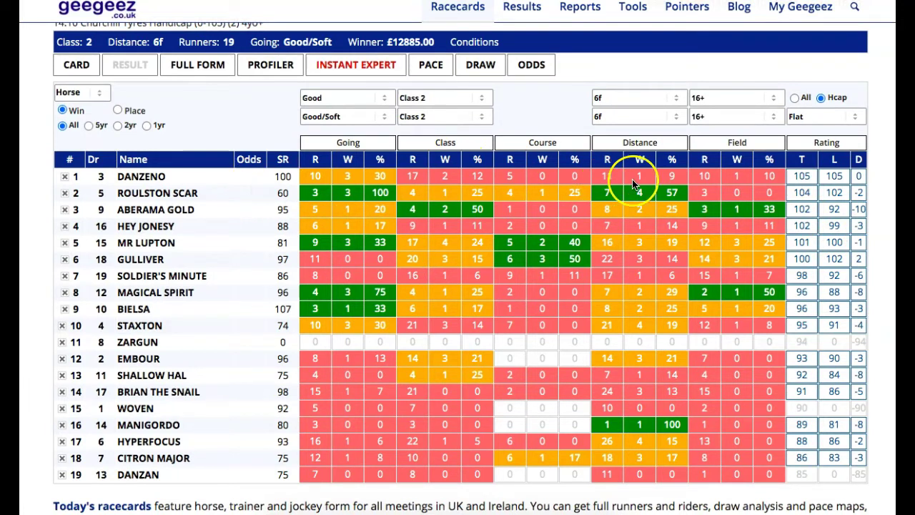
pyautogui.scroll(-1, 209, 281)
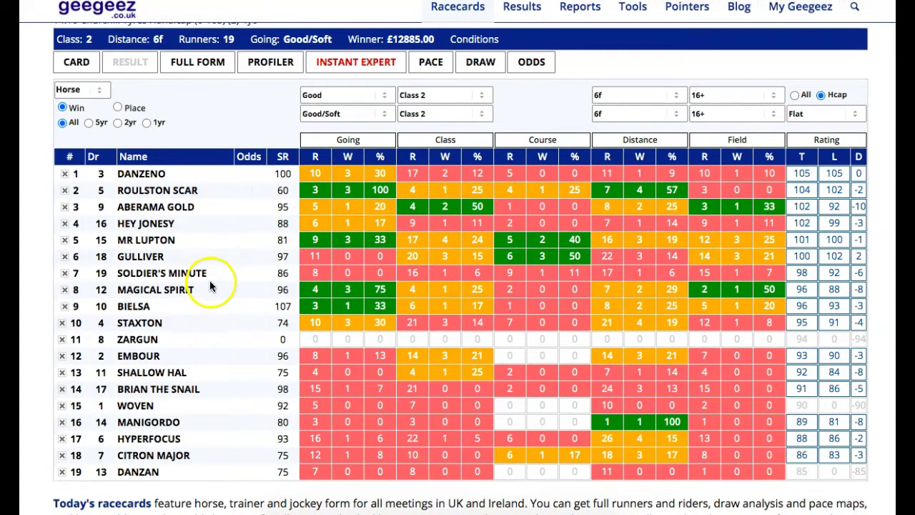
# - Switch to place records and examine each runner's going, class, course, distance and field-size figures
pyautogui.click(118, 108)
pyautogui.scroll(-1, 198, 224)
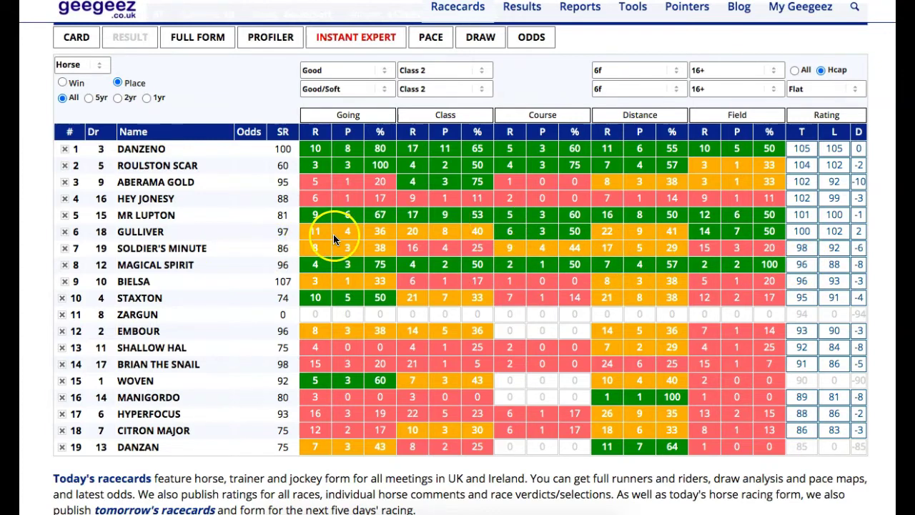
pyautogui.scroll(-1, 244, 239)
pyautogui.scroll(1, 243, 243)
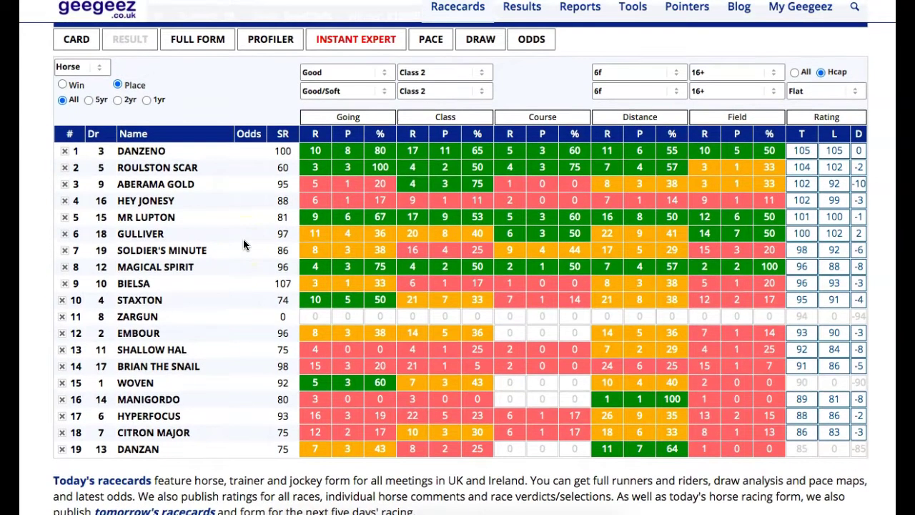
pyautogui.scroll(-1, 236, 287)
pyautogui.scroll(1, 236, 286)
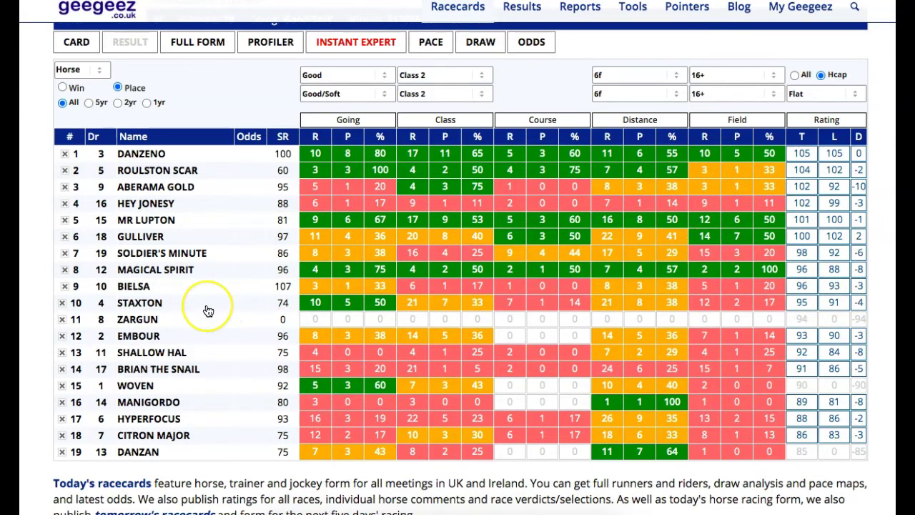
pyautogui.scroll(1, 208, 311)
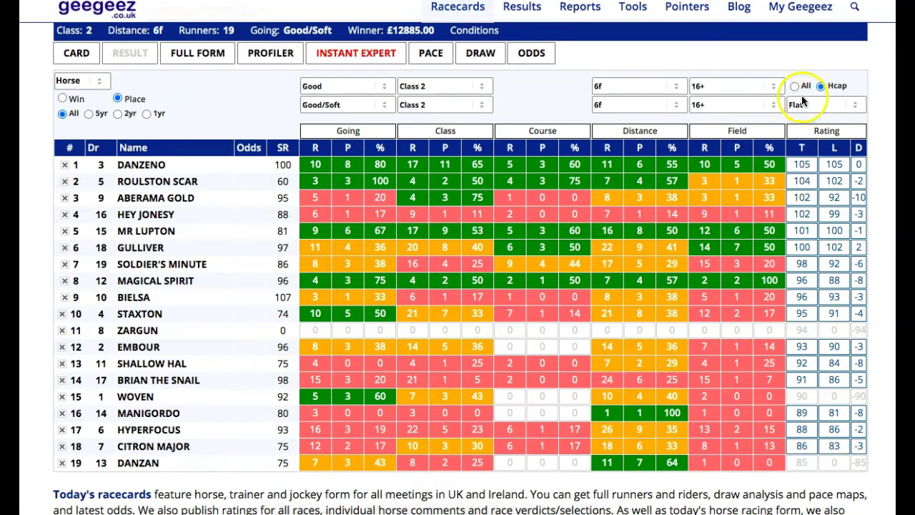
pyautogui.scroll(-1, 576, 321)
pyautogui.scroll(-1, 575, 321)
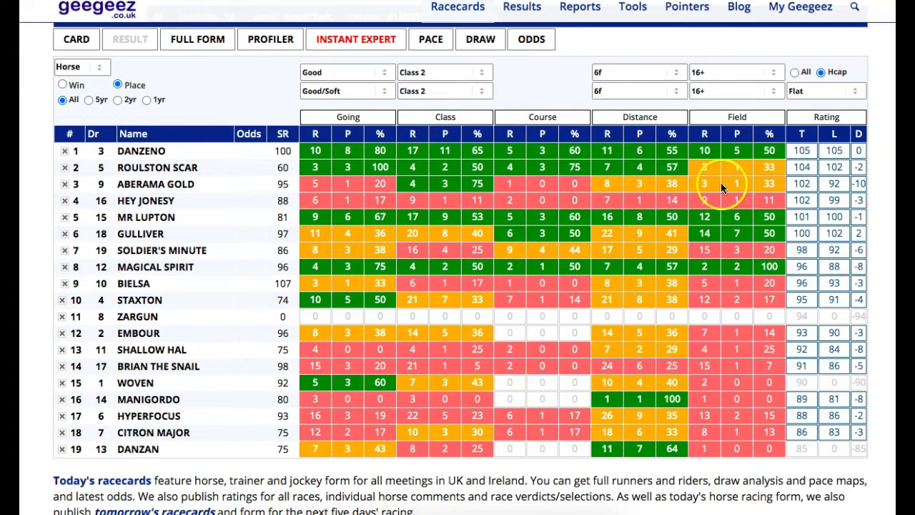
pyautogui.scroll(1, 272, 231)
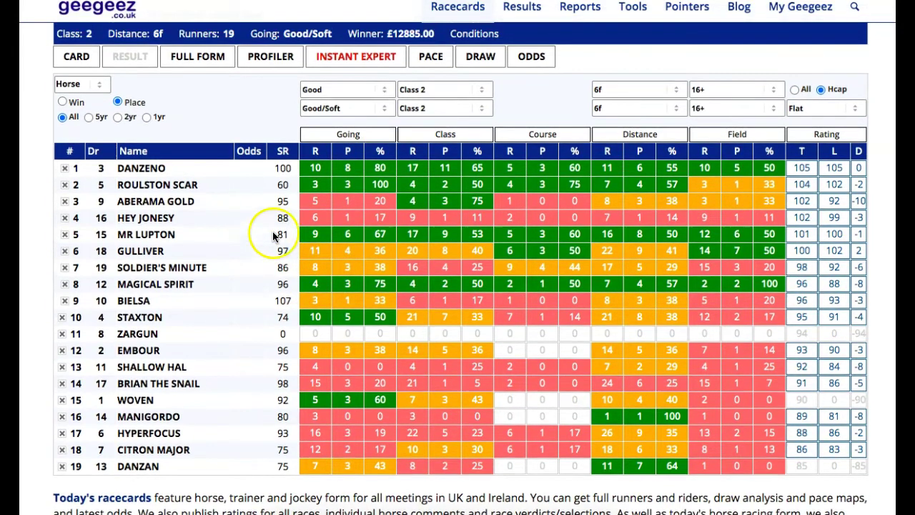
# - Open the Pace analysis for the 14:10 York race and look through the heat map with the runners in draw order
pyautogui.click(429, 57)
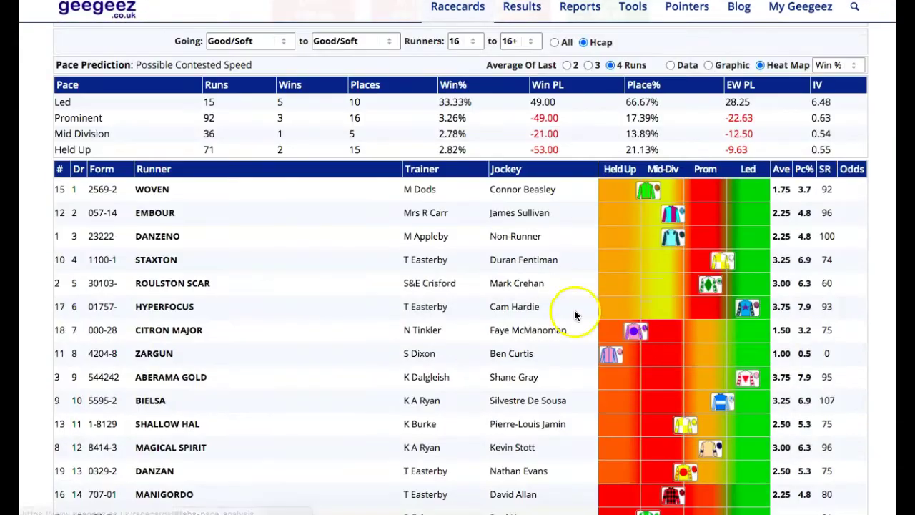
pyautogui.click(75, 172)
pyautogui.click(74, 173)
pyautogui.scroll(-1, 442, 249)
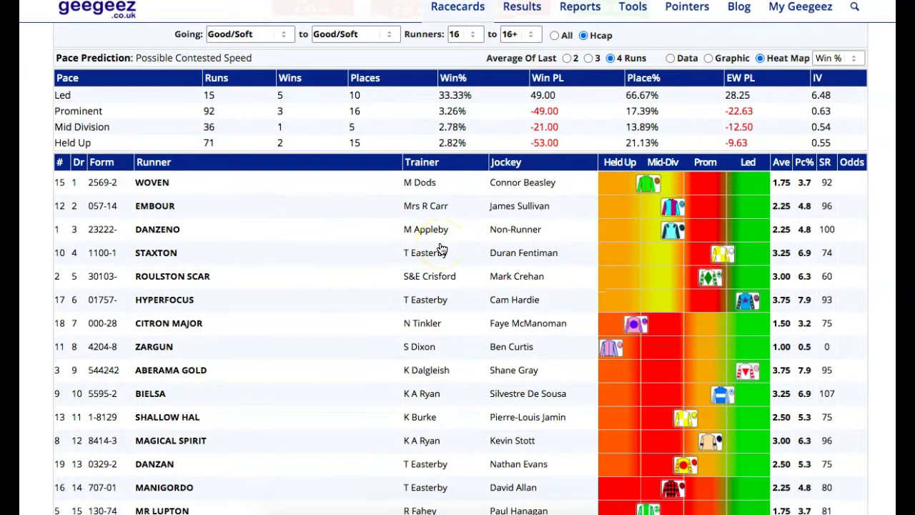
pyautogui.scroll(-1, 441, 248)
pyautogui.scroll(-3, 441, 248)
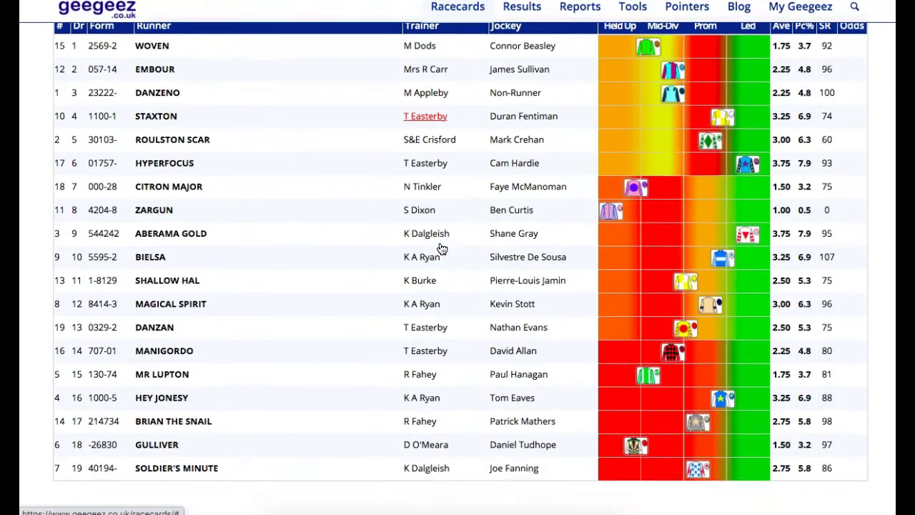
pyautogui.scroll(4, 441, 248)
# - Rank the runners by average pace score and set the going range to Good to Good/Soft
pyautogui.click(764, 196)
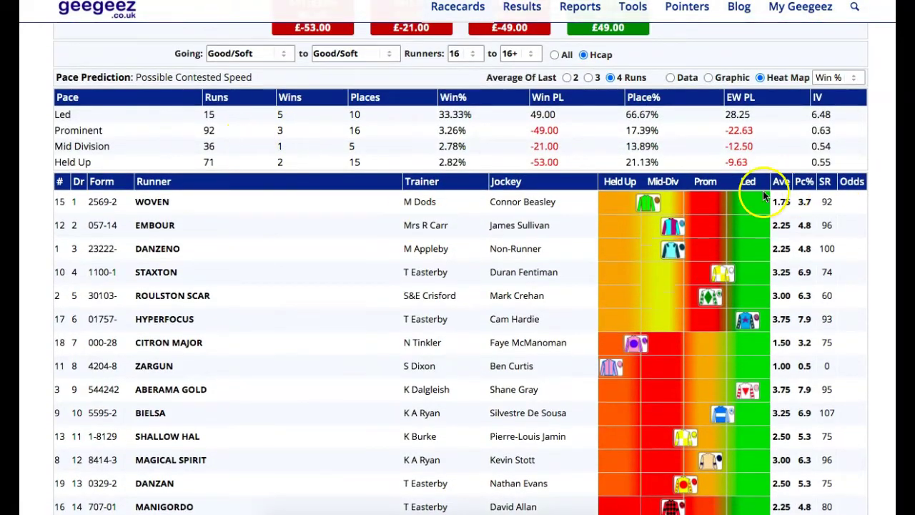
pyautogui.scroll(1, 268, 207)
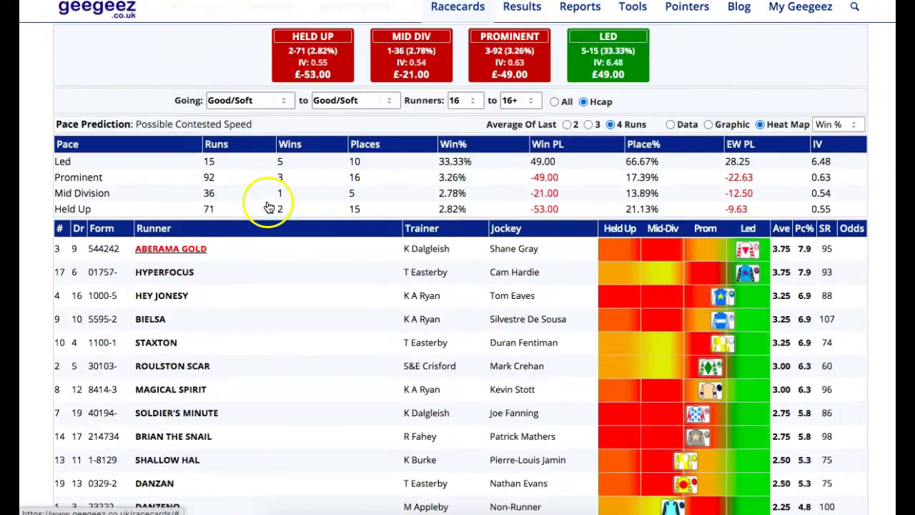
pyautogui.scroll(2, 268, 208)
pyautogui.click(258, 191)
pyautogui.click(253, 178)
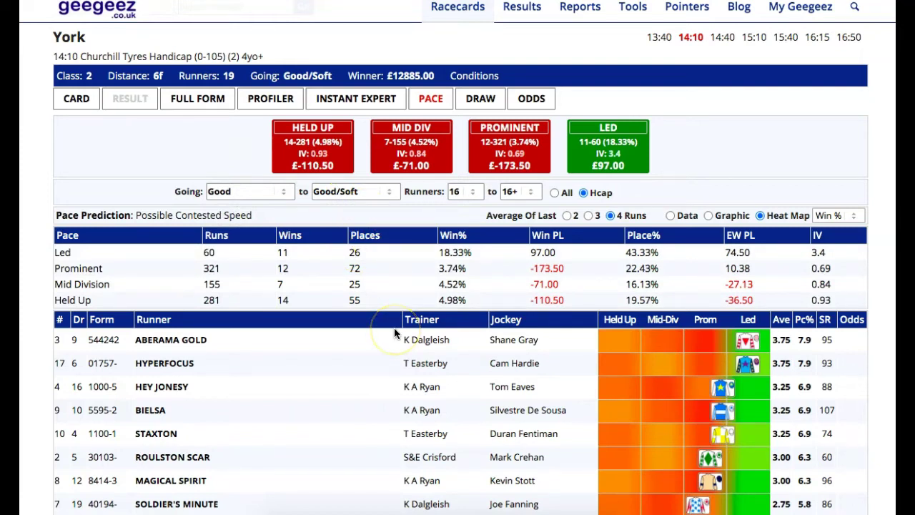
# - Compare the running-style statistics with each runner's pace position on the heat map
pyautogui.scroll(-1, 394, 328)
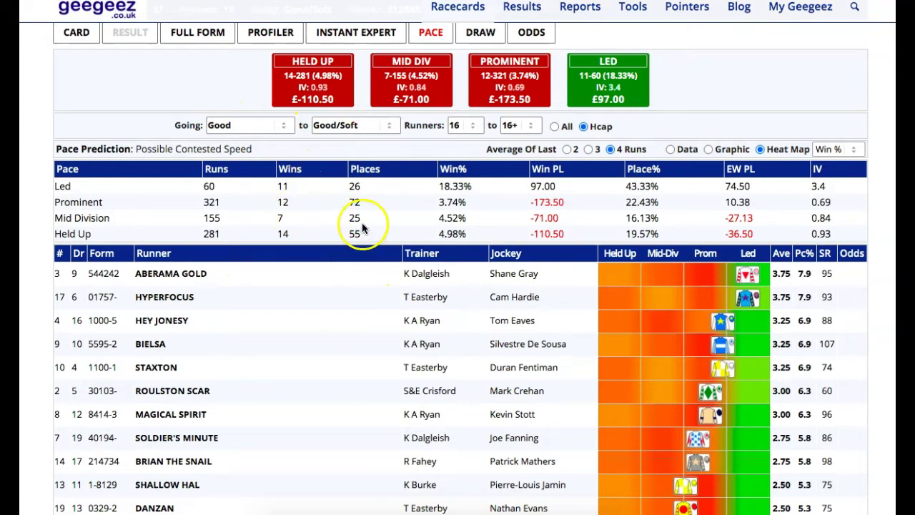
pyautogui.scroll(-1, 529, 196)
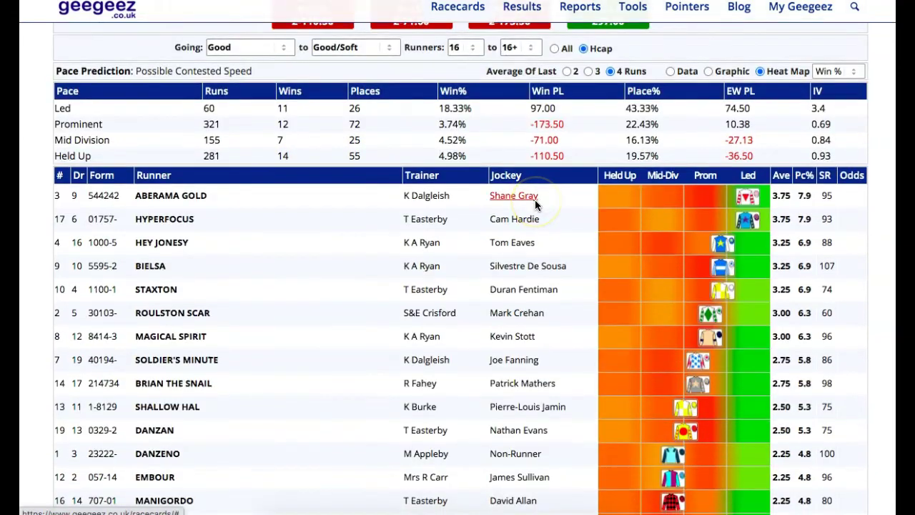
pyautogui.scroll(-1, 537, 205)
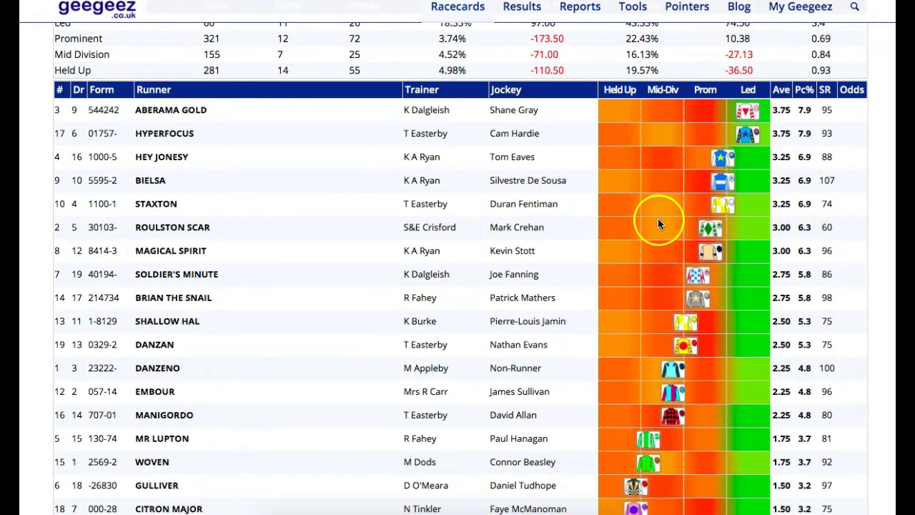
pyautogui.scroll(3, 590, 152)
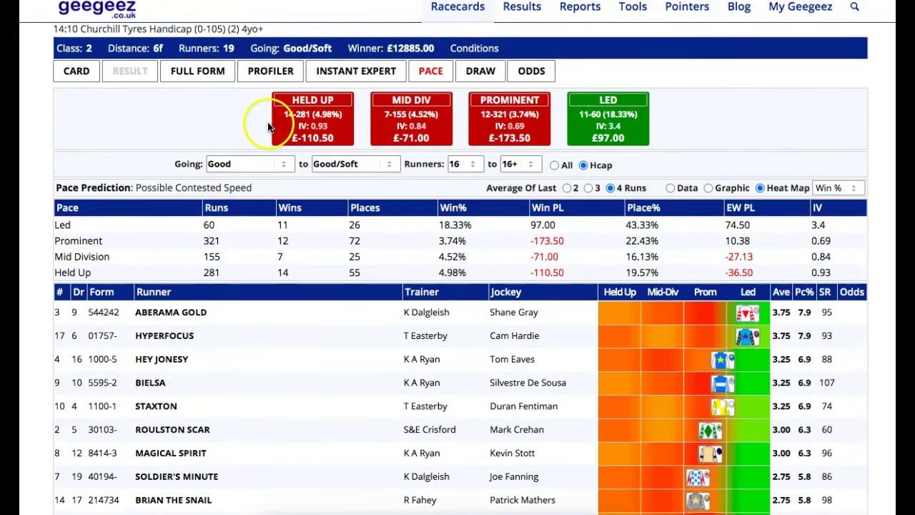
pyautogui.scroll(-3, 377, 281)
pyautogui.scroll(1, 375, 280)
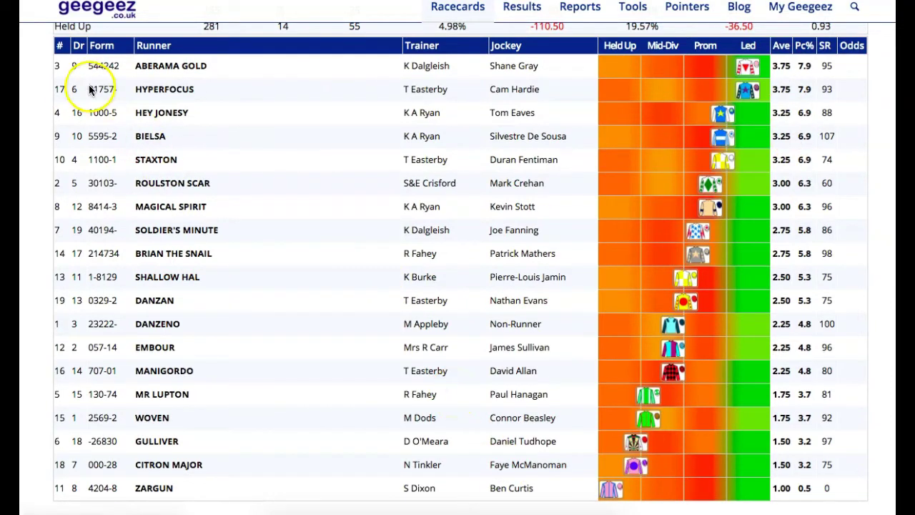
# - Sort the pace heat map by draw and examine how the likely front-runners are spread across the stalls
pyautogui.click(78, 47)
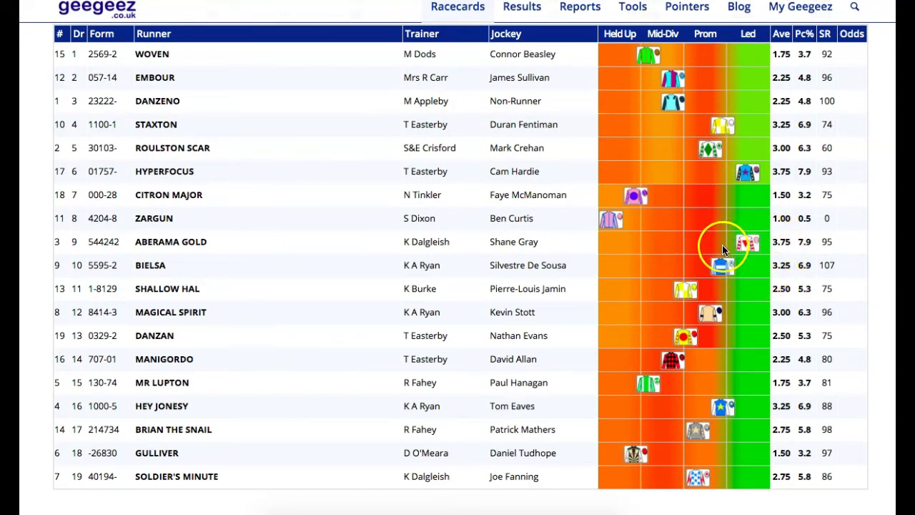
pyautogui.scroll(1, 750, 246)
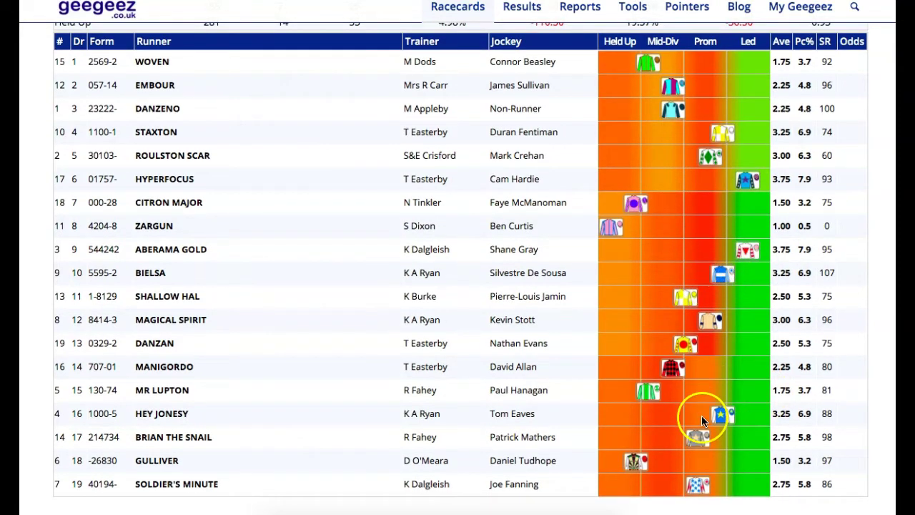
pyautogui.scroll(1, 702, 417)
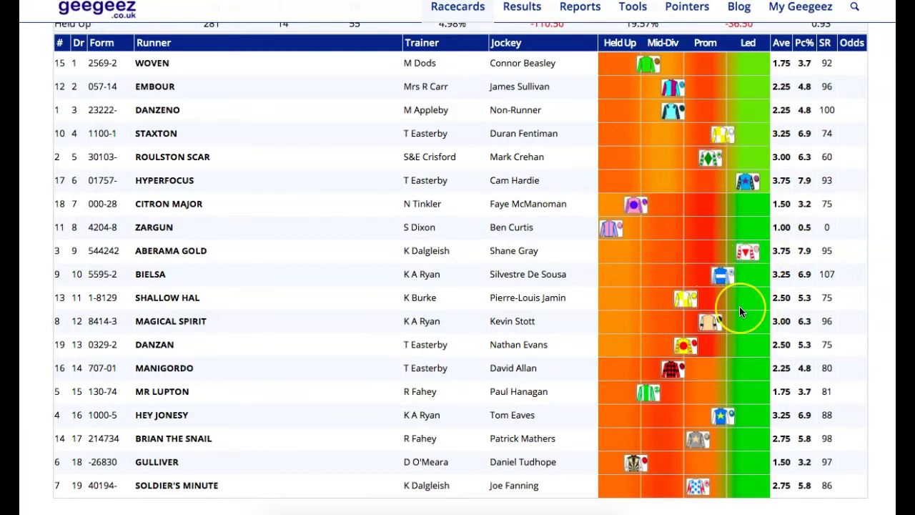
pyautogui.scroll(1, 739, 306)
pyautogui.scroll(1, 740, 306)
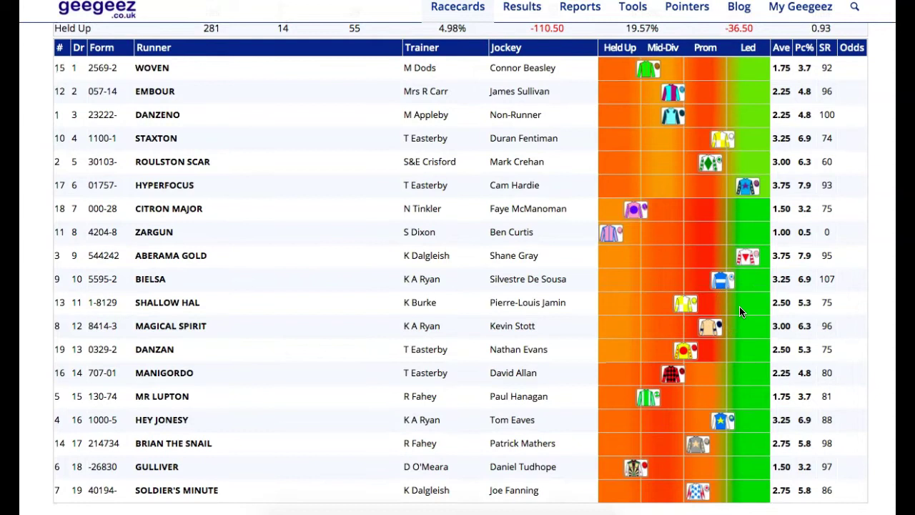
pyautogui.scroll(-1, 740, 311)
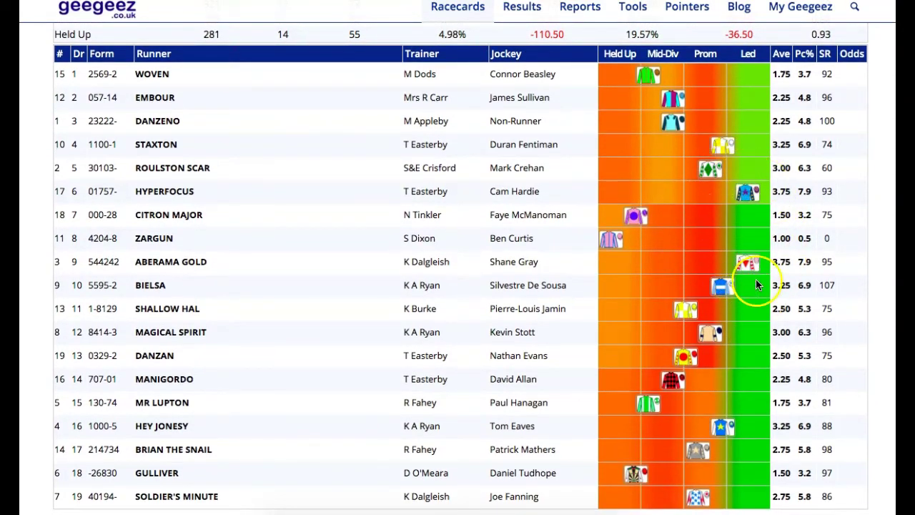
pyautogui.scroll(-1, 694, 233)
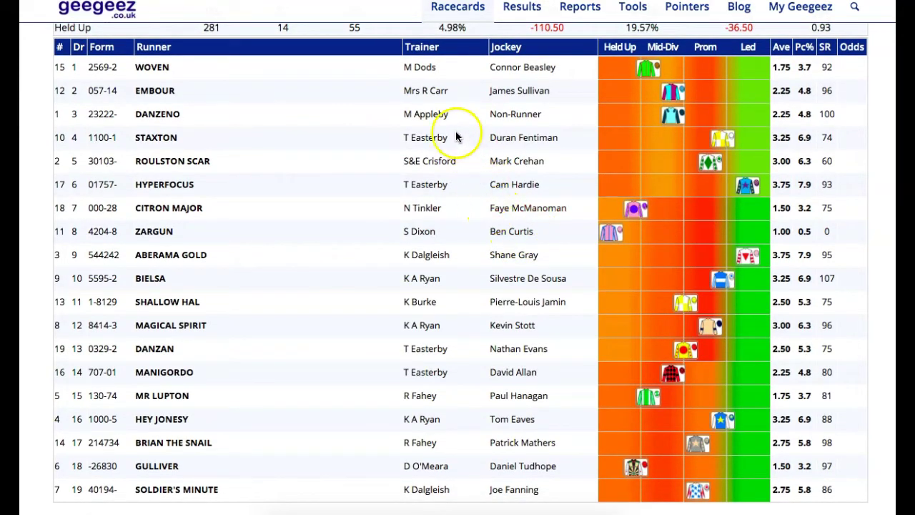
# - Return to the 14:10 card view, then switch to the Racing To Profit post and review the 2.10 trends and trainer shortlists
pyautogui.scroll(3, 458, 132)
pyautogui.click(77, 36)
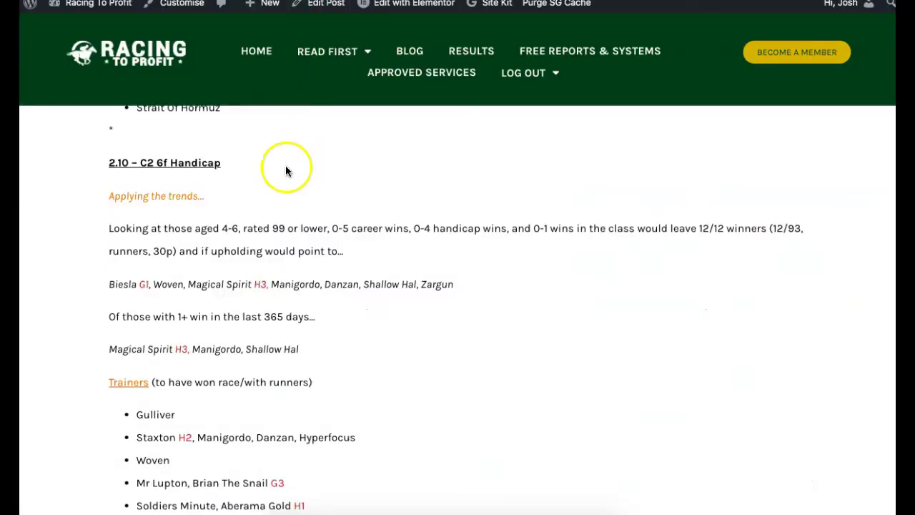
pyautogui.scroll(-2, 112, 245)
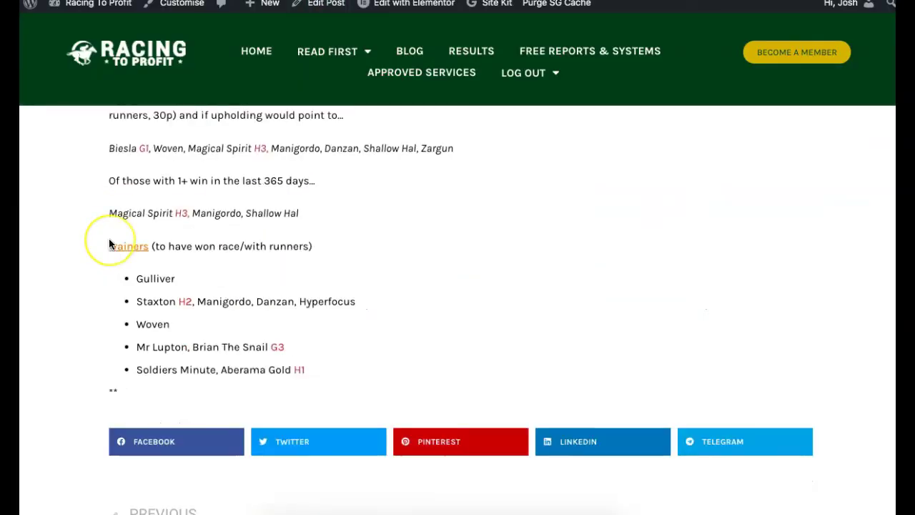
pyautogui.scroll(1, 111, 244)
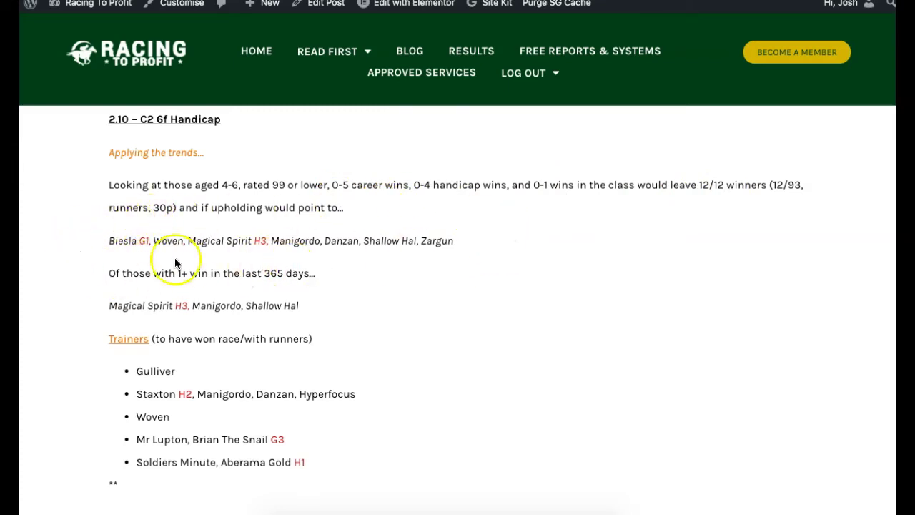
pyautogui.scroll(-1, 92, 323)
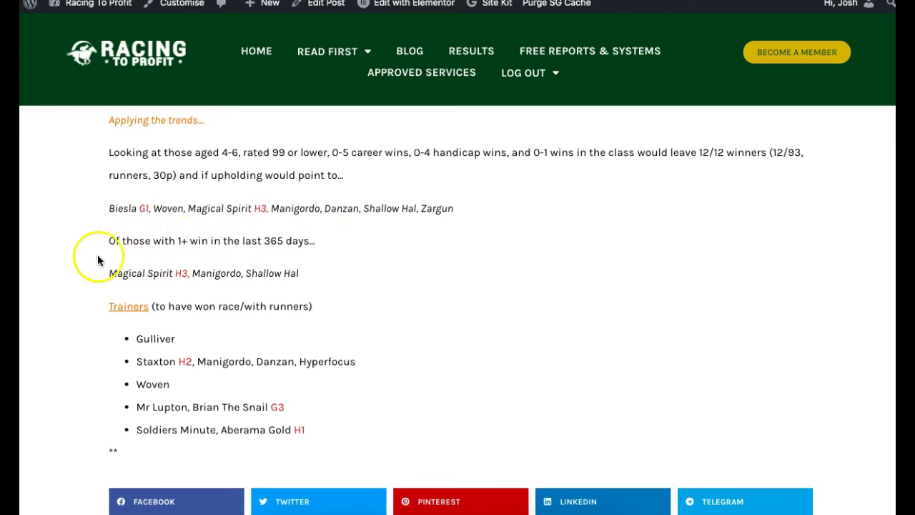
pyautogui.scroll(1, 82, 259)
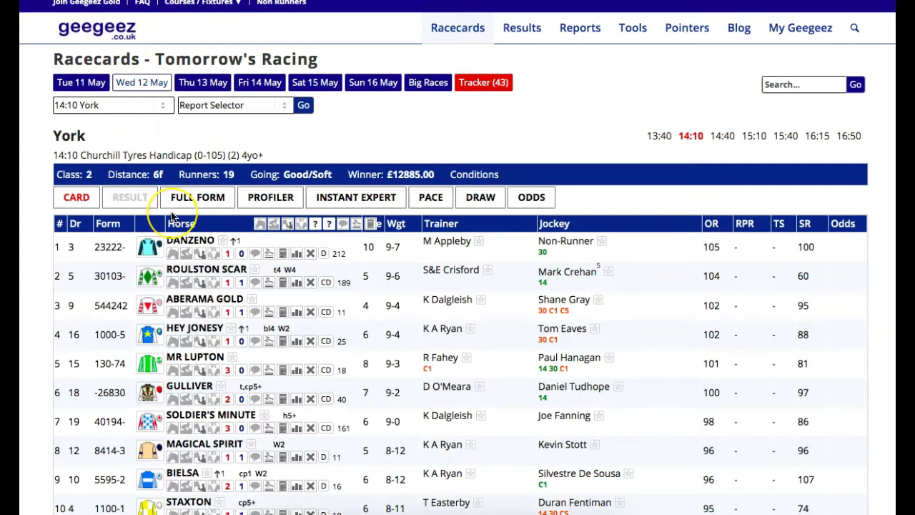
# - Back on the geegeez racecard for 14:10 York, sort the runners by SR and examine the ranking
pyautogui.scroll(-3, 172, 217)
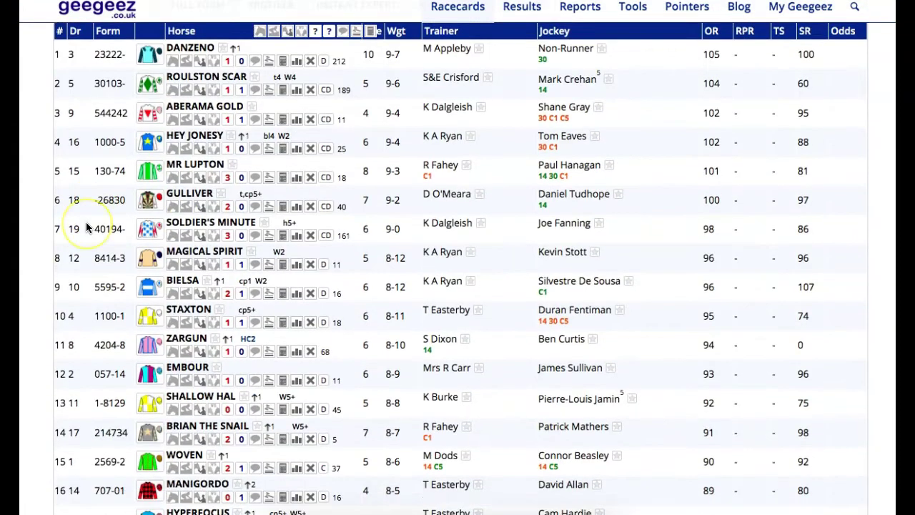
pyautogui.scroll(-1, 86, 225)
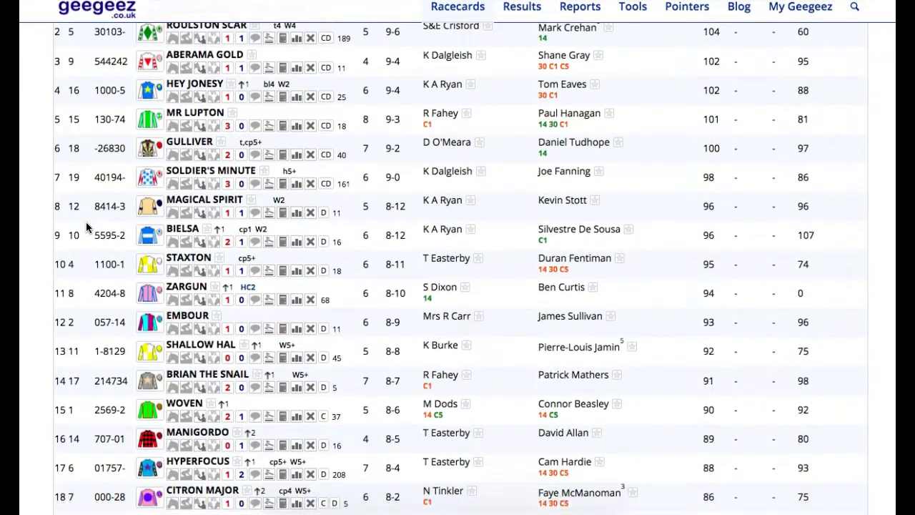
pyautogui.scroll(2, 86, 225)
pyautogui.click(805, 85)
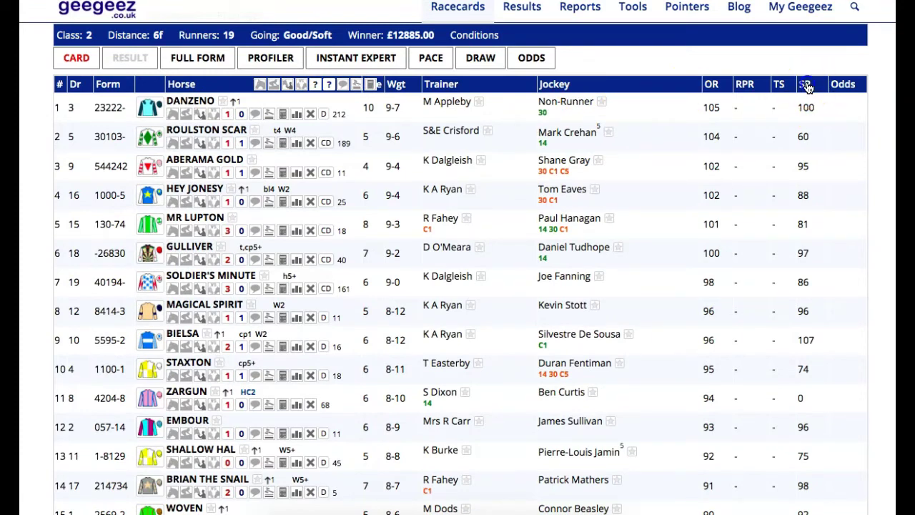
pyautogui.scroll(1, 791, 157)
pyautogui.scroll(1, 779, 154)
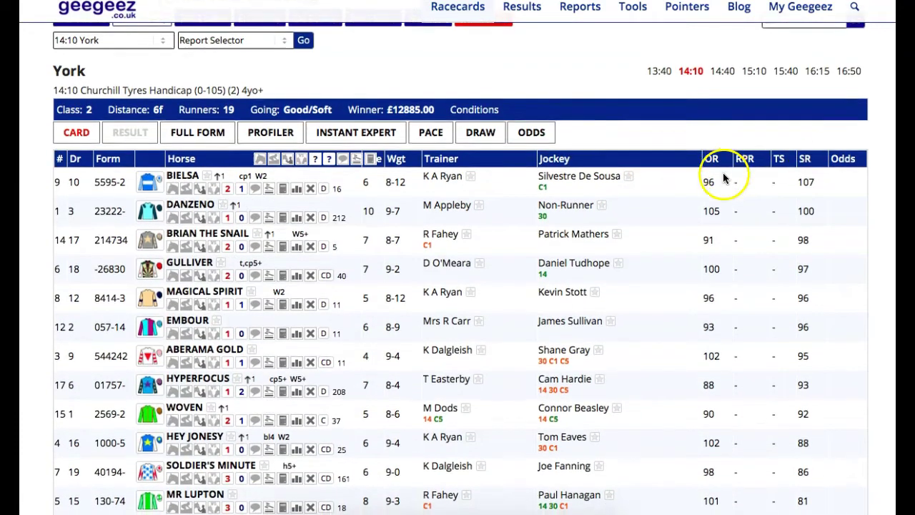
pyautogui.scroll(-1, 727, 172)
pyautogui.scroll(-2, 745, 227)
pyautogui.scroll(2, 745, 227)
pyautogui.scroll(-2, 745, 227)
pyautogui.scroll(-1, 745, 227)
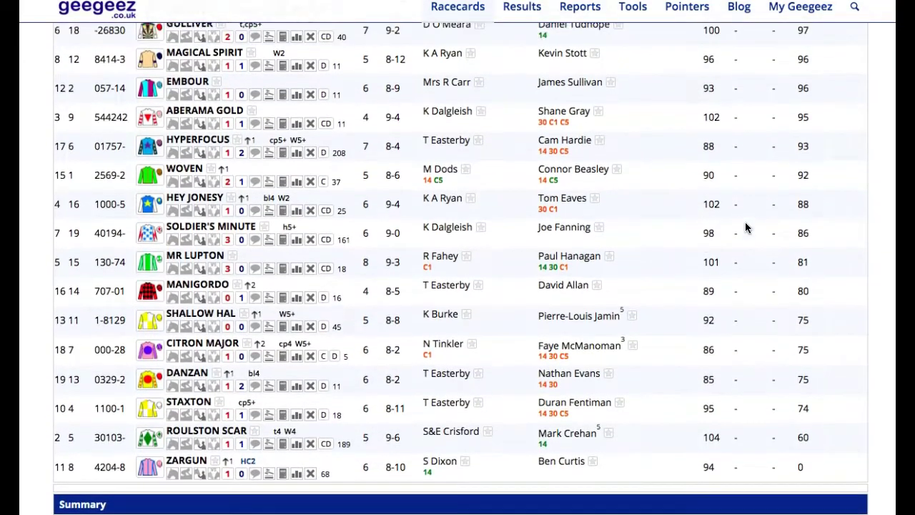
pyautogui.scroll(3, 746, 225)
# - Restore the racecard to ascending racecard-number order
pyautogui.click(678, 191)
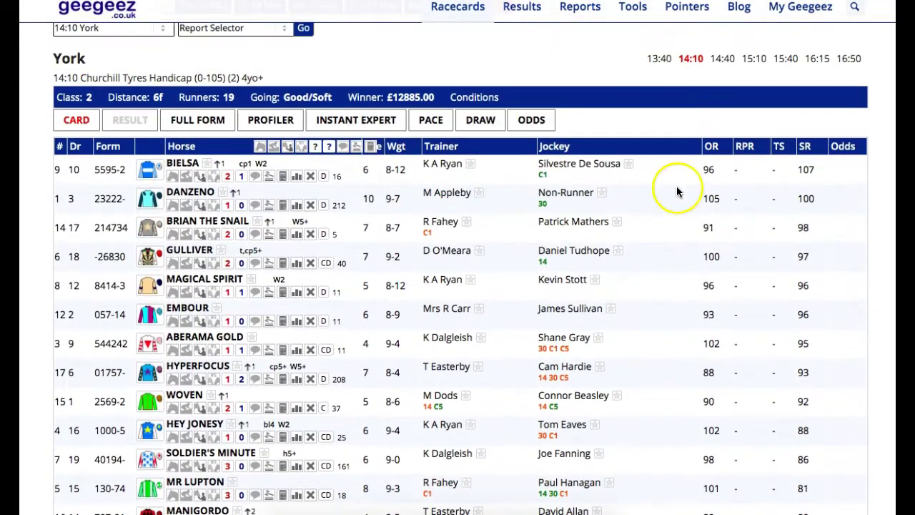
pyautogui.click(60, 147)
pyautogui.click(60, 147)
# - Expand Magical Spirit's recent form and review the last six runs and their official ratings
pyautogui.scroll(-3, 177, 173)
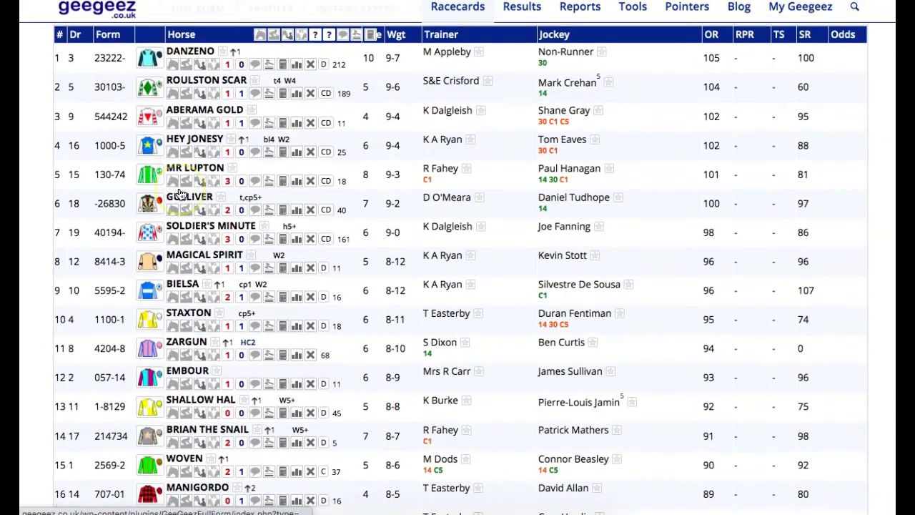
pyautogui.click(178, 173)
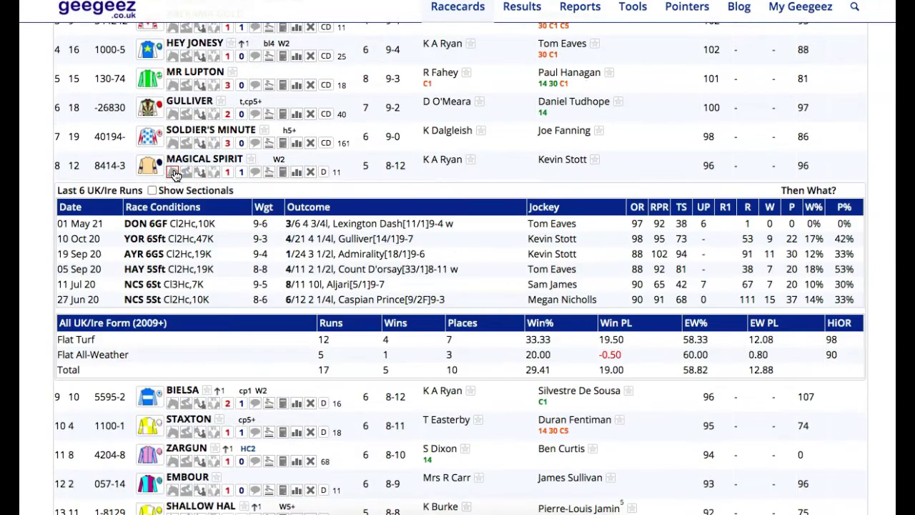
pyautogui.scroll(2, 254, 326)
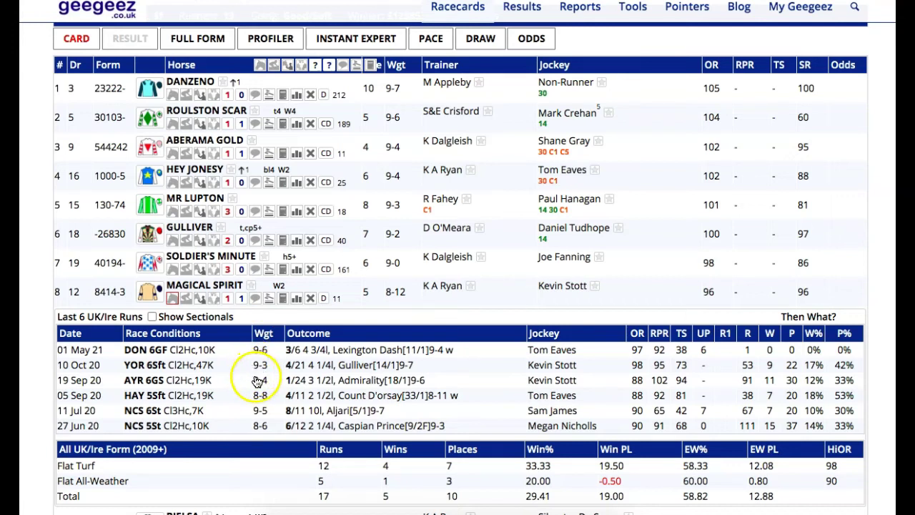
pyautogui.moveTo(327, 384)
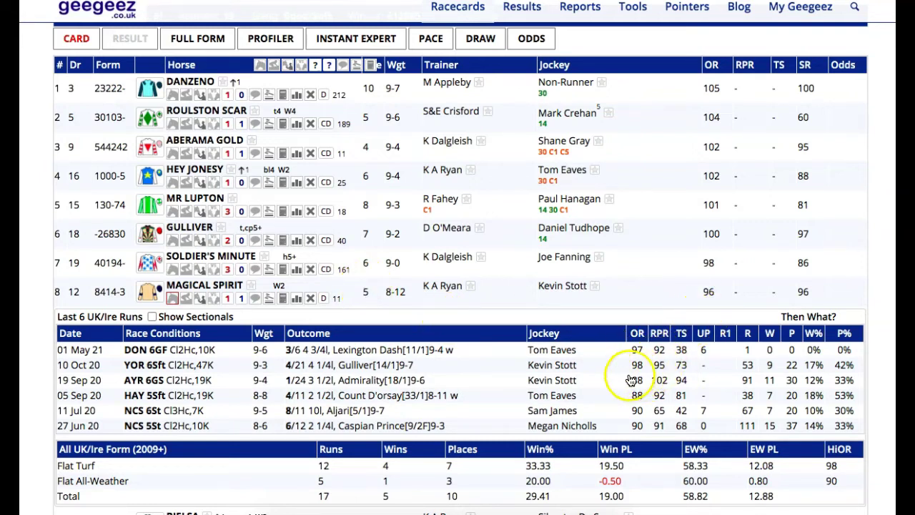
# - Open the result of Magical Spirit's 19 September 2020 Ayr race and look through the finishing order
pyautogui.click(358, 383)
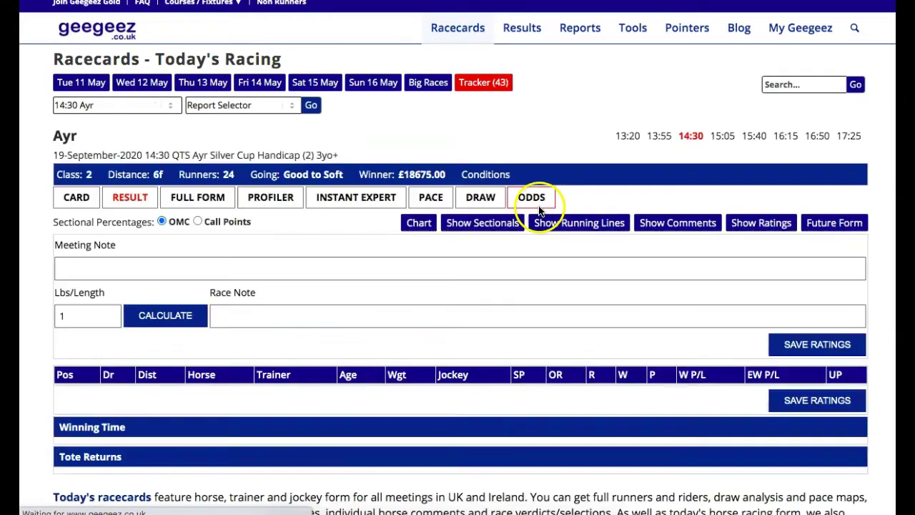
pyautogui.scroll(-3, 738, 315)
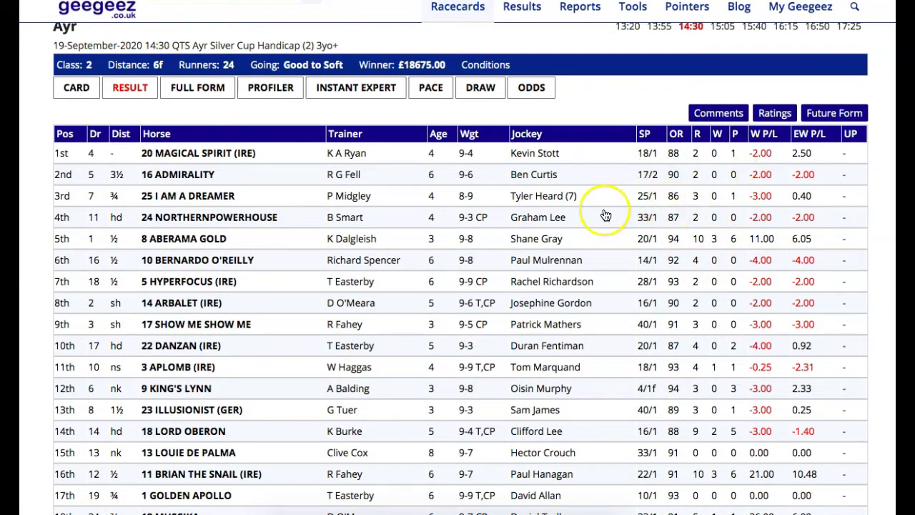
pyautogui.scroll(-2, 606, 216)
pyautogui.scroll(-1, 605, 215)
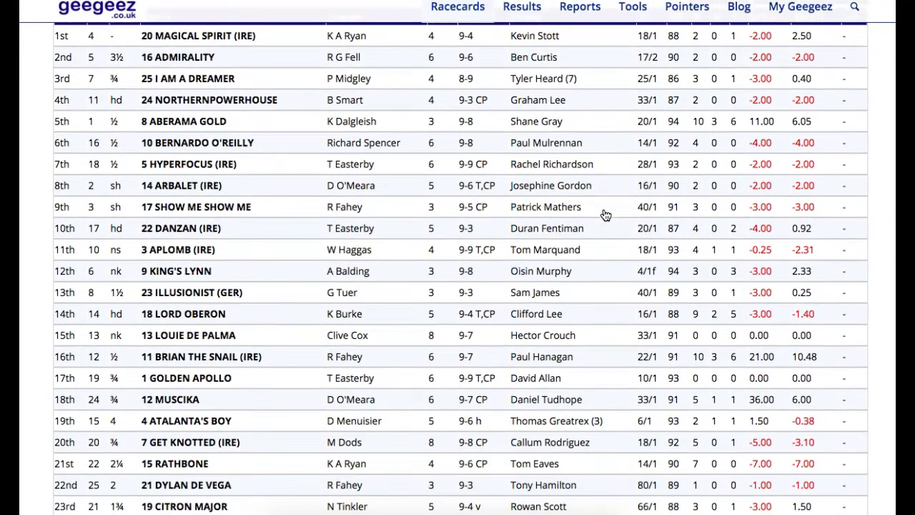